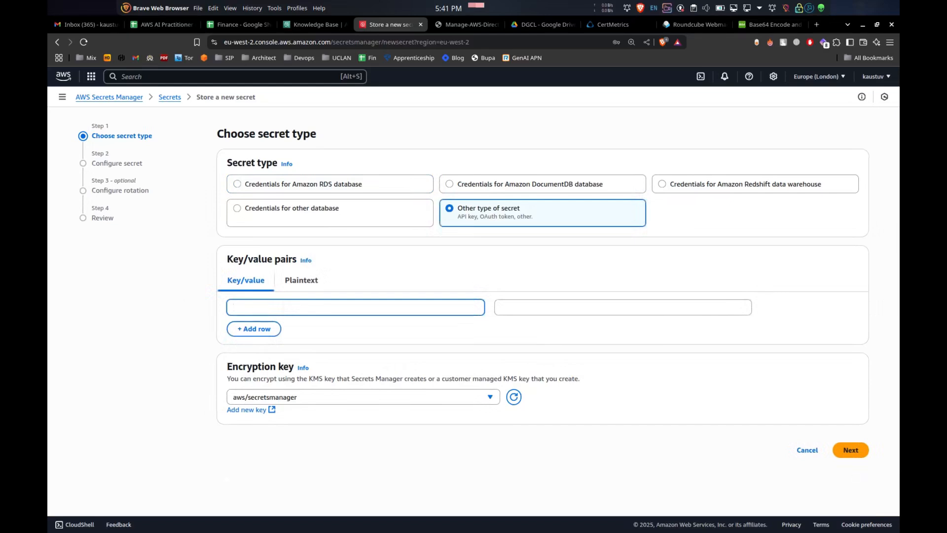
# Enter MyAPIKey as the key of the secret's key/value pair
pyautogui.hotkey('alt', 'Tab')
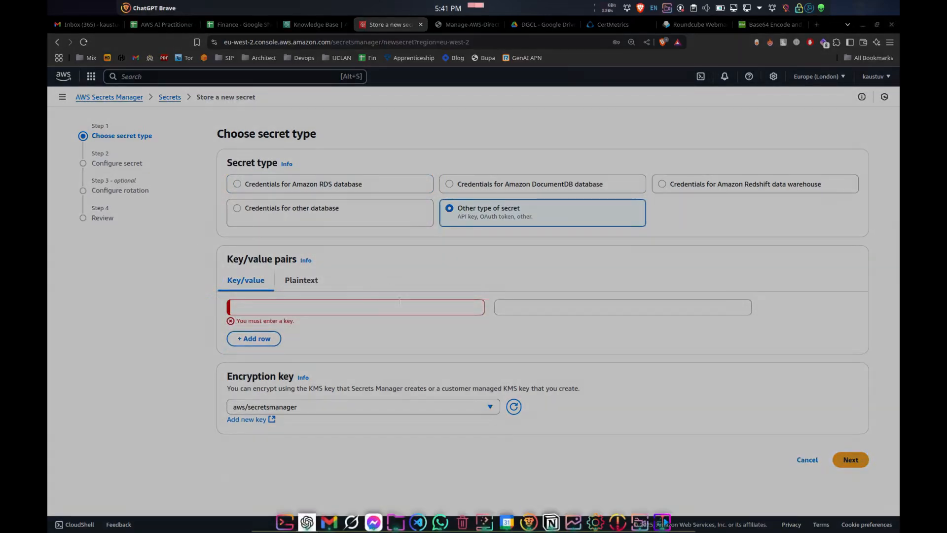
pyautogui.click(446, 274)
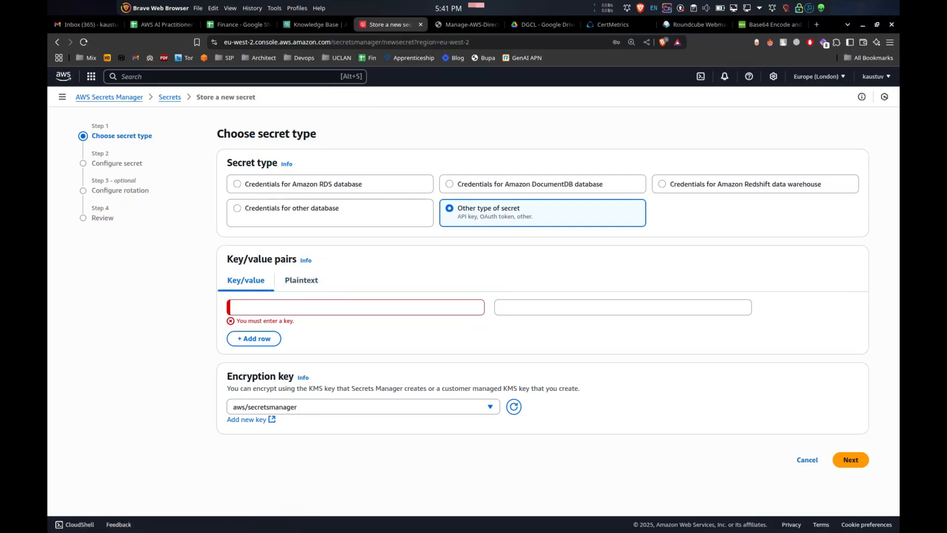
pyautogui.click(360, 303)
pyautogui.write('- Store - Rotate - Delete')
pyautogui.tripleClick(302, 307)
pyautogui.press('BackSpace')
pyautogui.hotkey('alt', 'Tab')
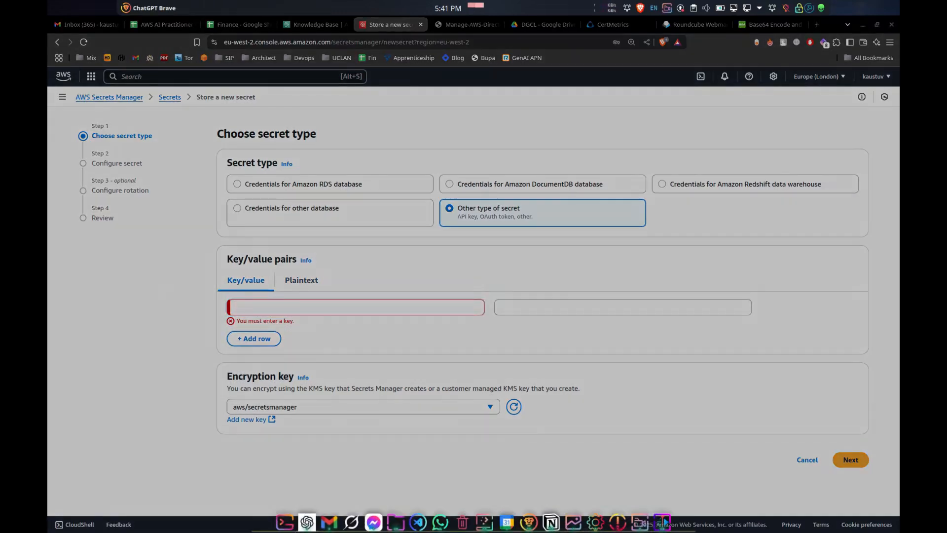
pyautogui.hotkey('alt', 'Tab')
pyautogui.hotkey('ctrl', 'v')
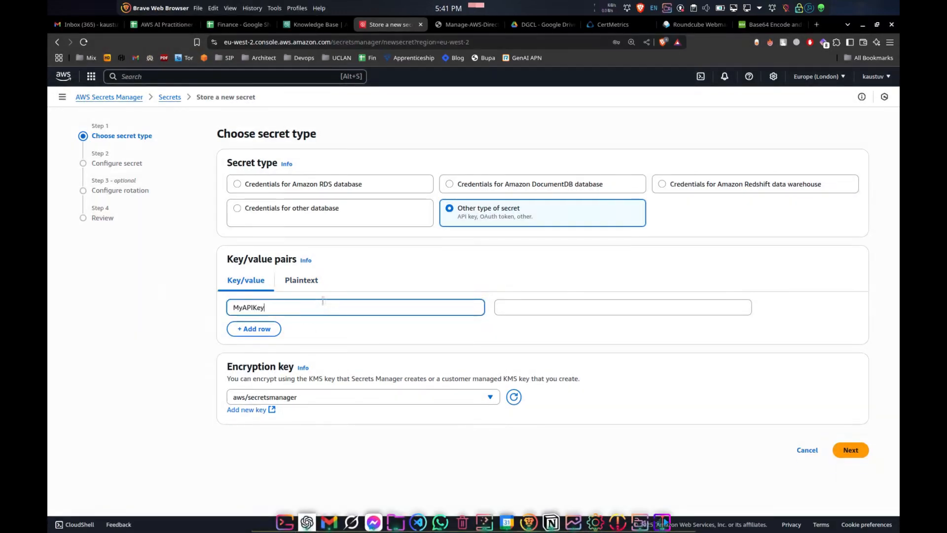
# Enter the password as the value paired with the MyAPIKey key
pyautogui.hotkey('alt', 'Tab')
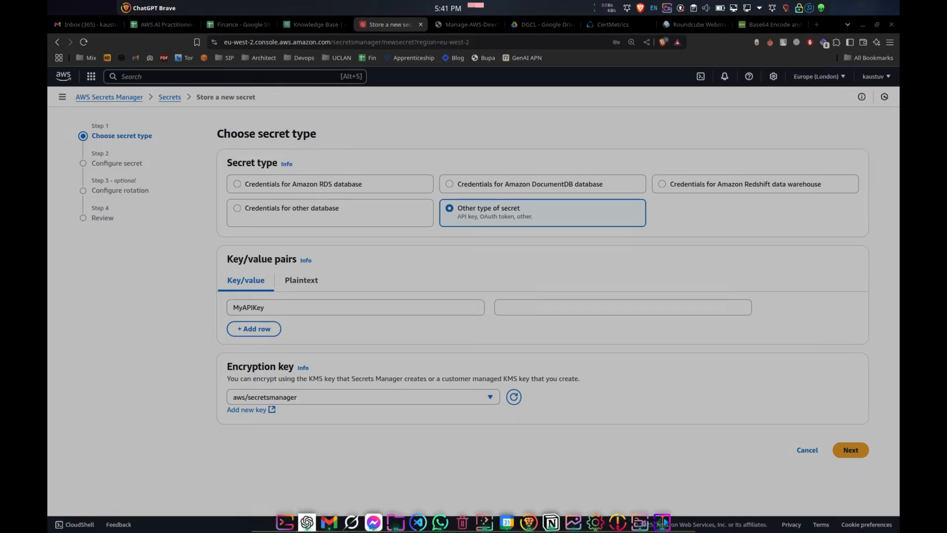
pyautogui.hotkey('alt', 'Tab')
pyautogui.click(543, 311)
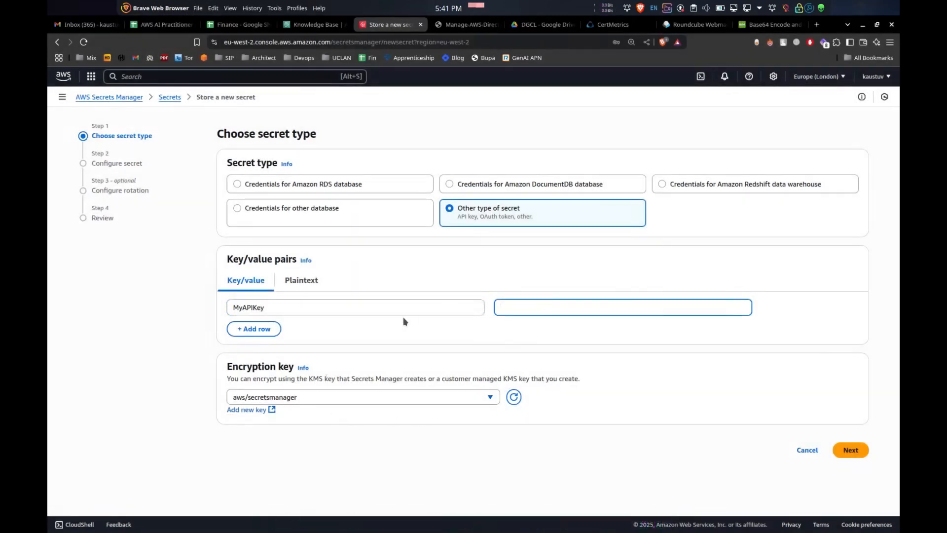
pyautogui.write('password123')
# Keep aws/secretsmanager as the encryption key and continue to the secret configuration step
pyautogui.click(421, 398)
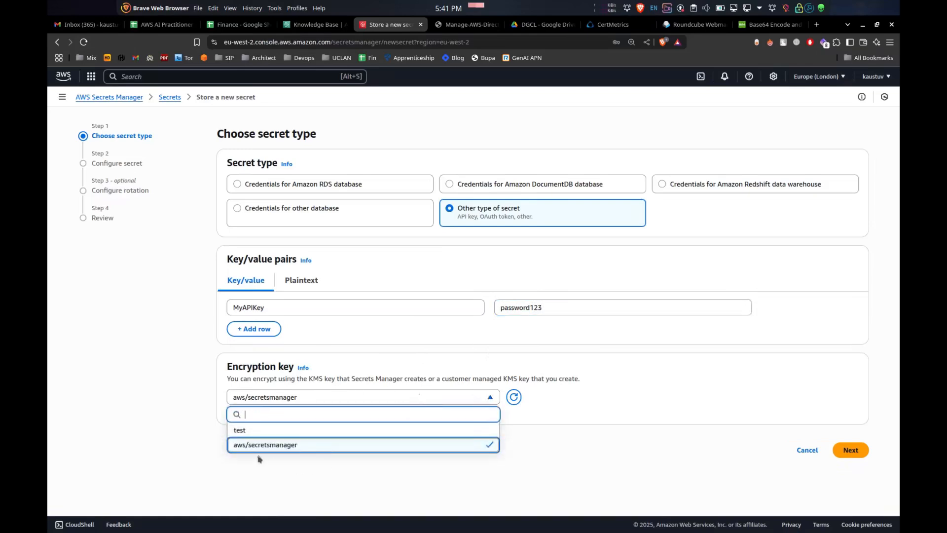
pyautogui.click(278, 448)
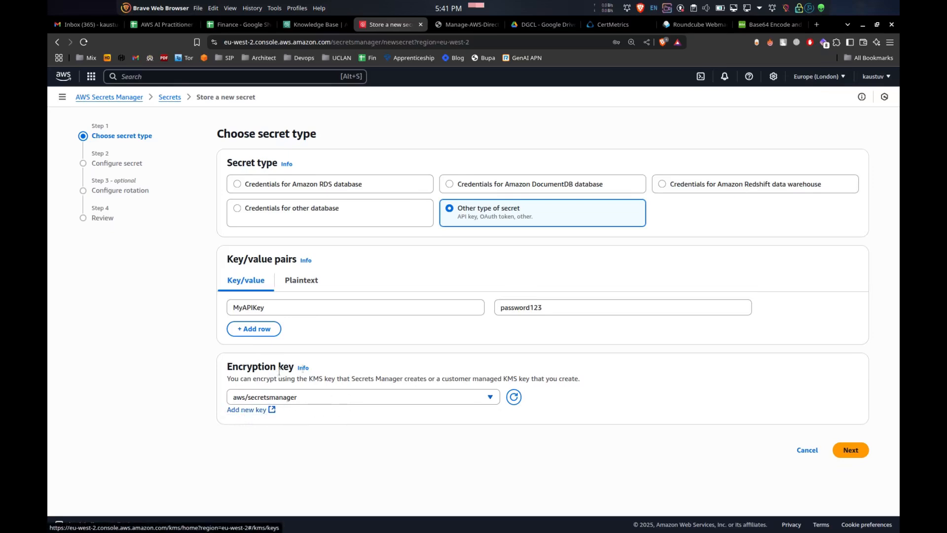
pyautogui.click(354, 397)
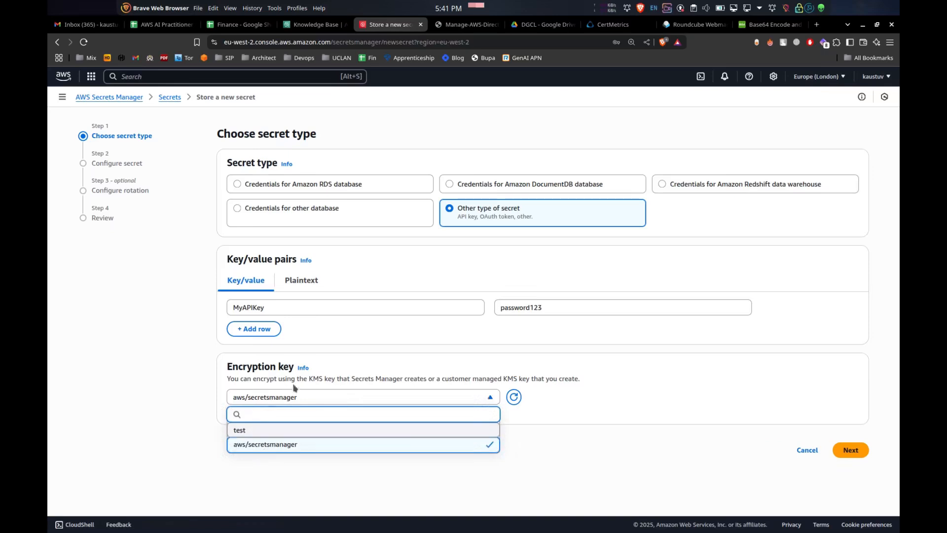
pyautogui.click(604, 462)
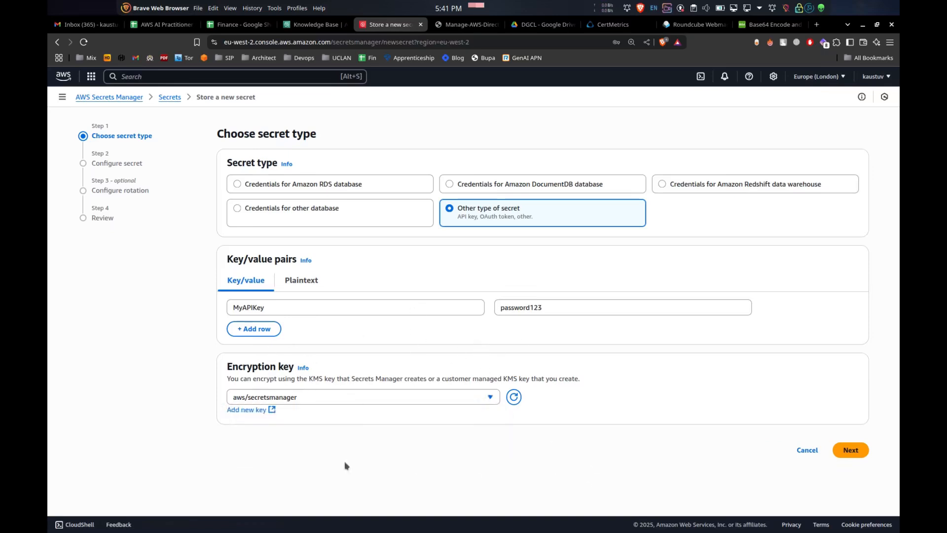
pyautogui.click(846, 452)
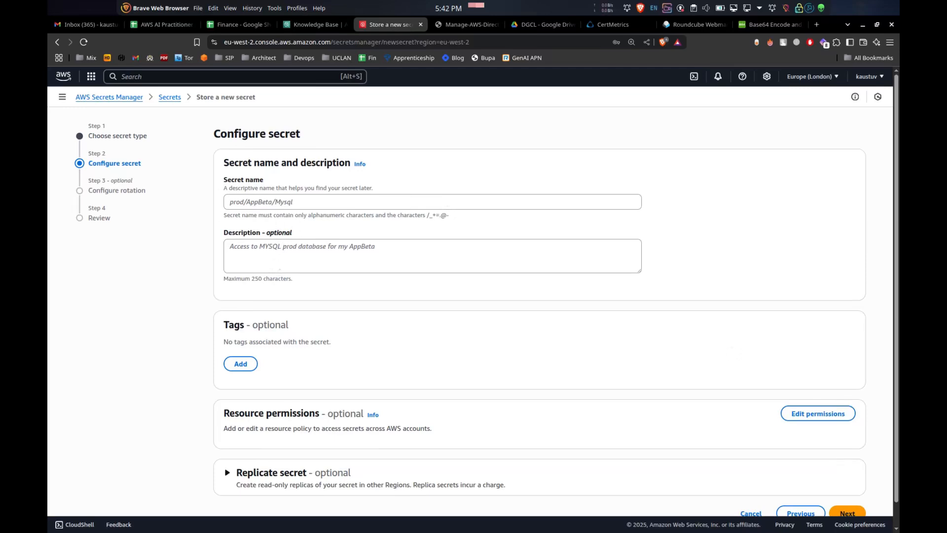
# Name the secret MyAPISecret
pyautogui.hotkey('alt', 'Tab')
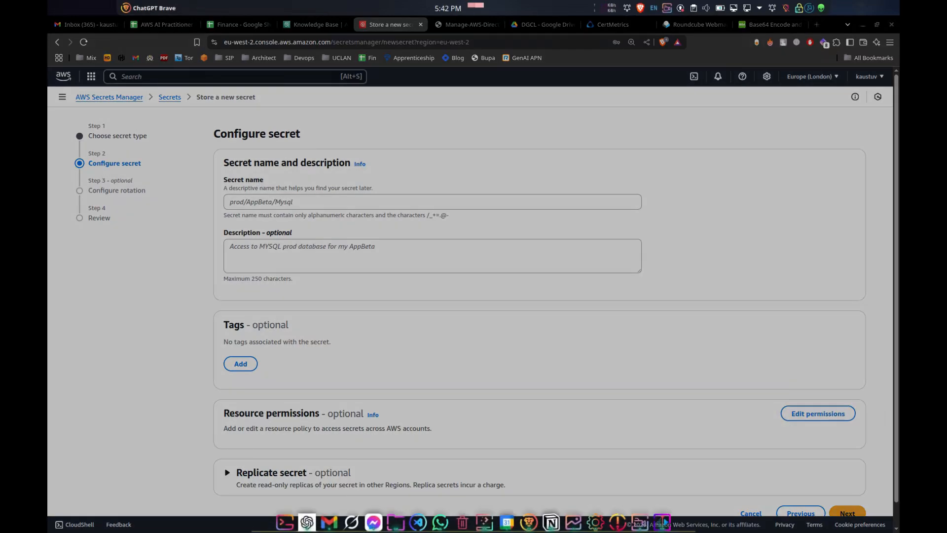
pyautogui.click(252, 205)
pyautogui.hotkey('ctrl', 'v')
pyautogui.click(277, 248)
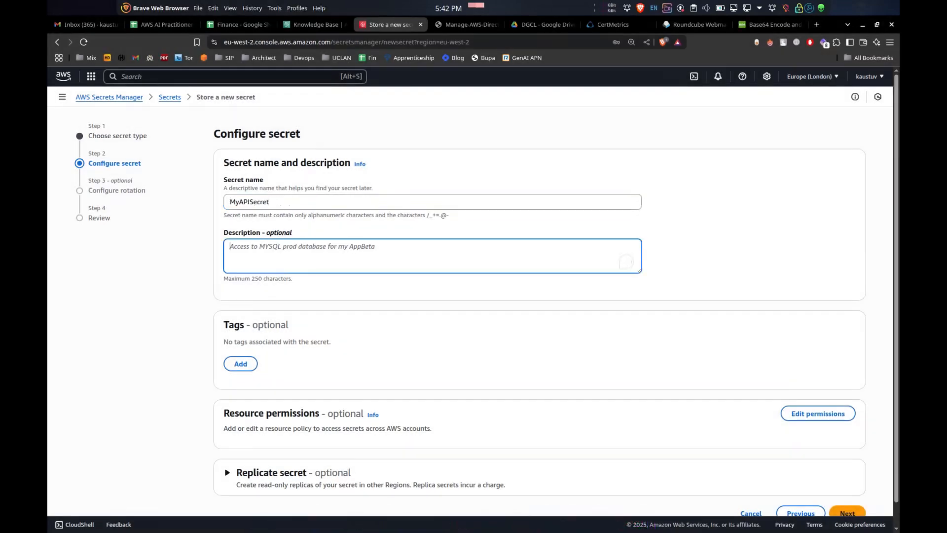
pyautogui.hotkey('alt', 'Tab')
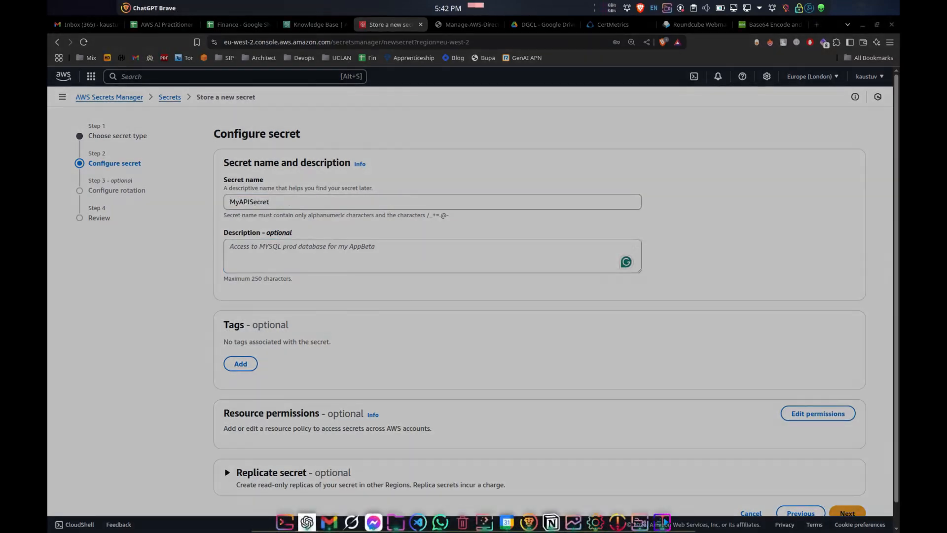
pyautogui.scroll(-1, 406, 332)
pyautogui.hotkey('alt', 'Tab')
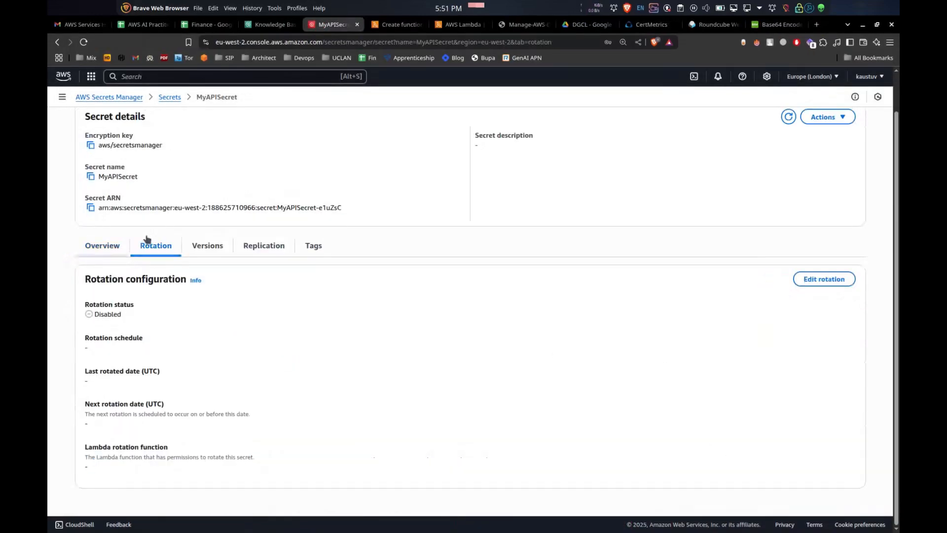
# Open the secret's rotation configuration and turn on automatic rotation using the schedule expression builder
pyautogui.click(811, 281)
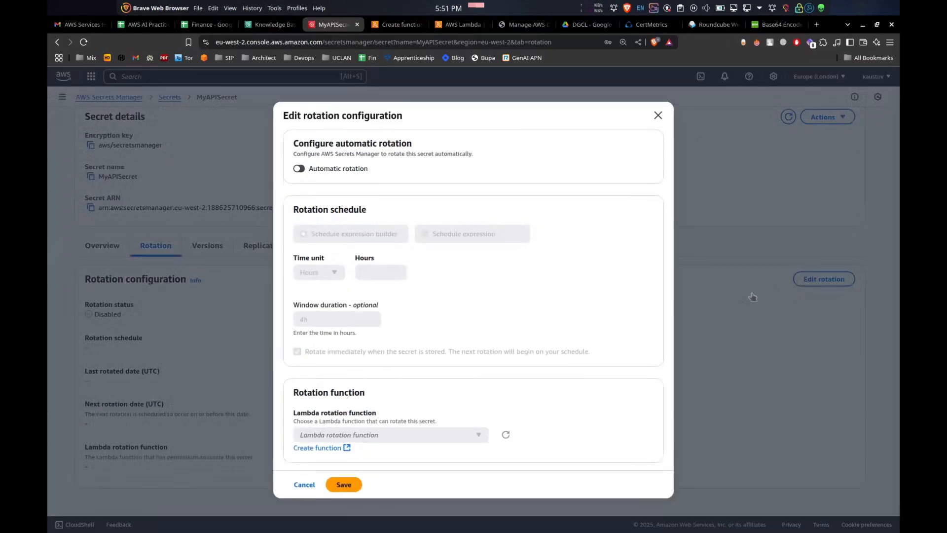
pyautogui.click(299, 170)
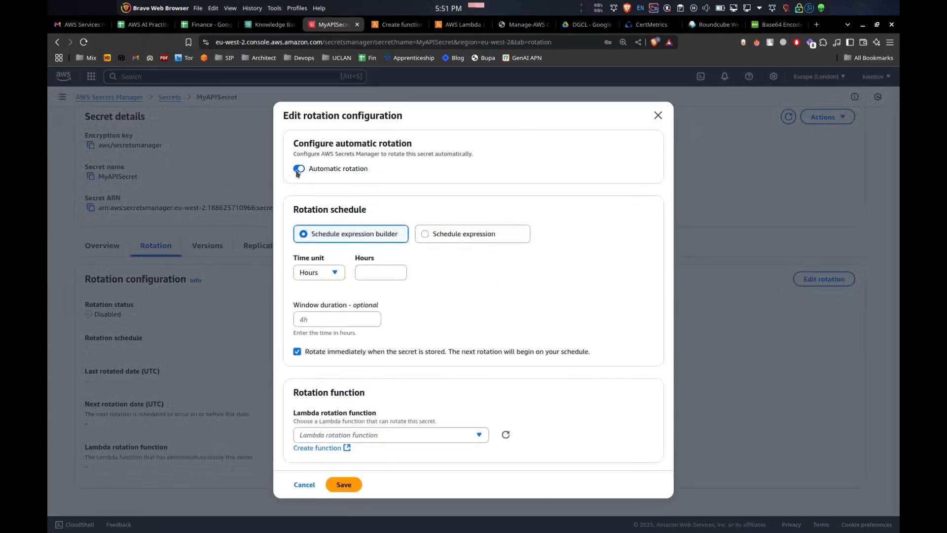
pyautogui.click(469, 240)
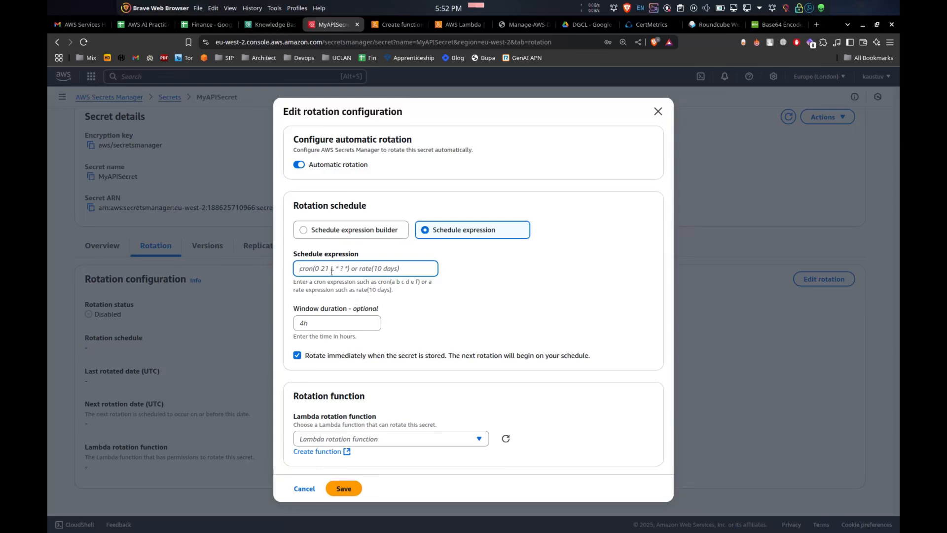
pyautogui.click(356, 233)
# Set the rotation schedule to every 1 month, starting on the first Monday
pyautogui.click(335, 274)
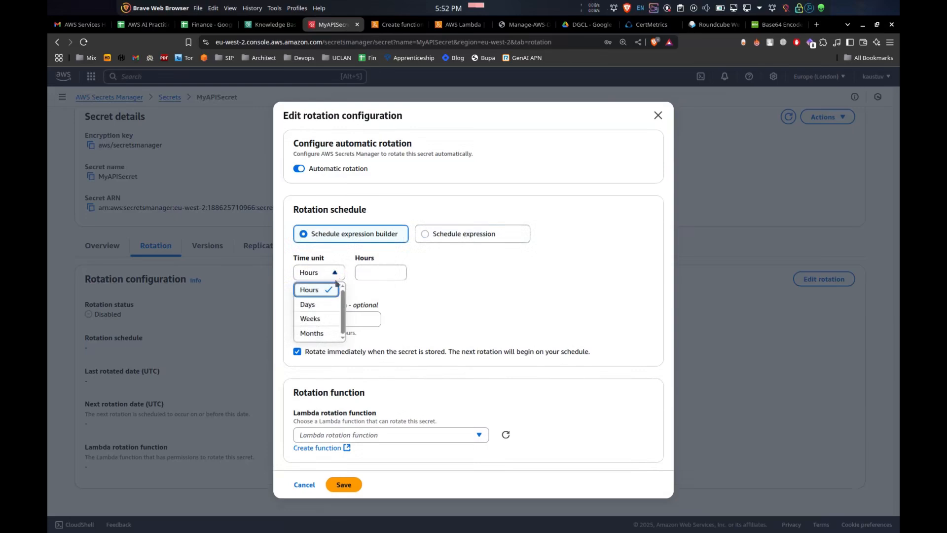
pyautogui.click(312, 335)
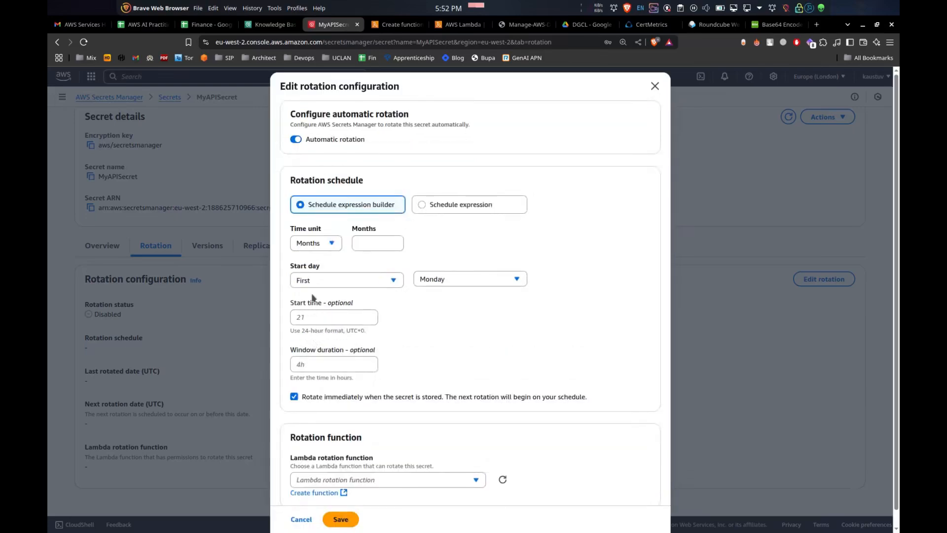
pyautogui.click(369, 244)
pyautogui.click(393, 280)
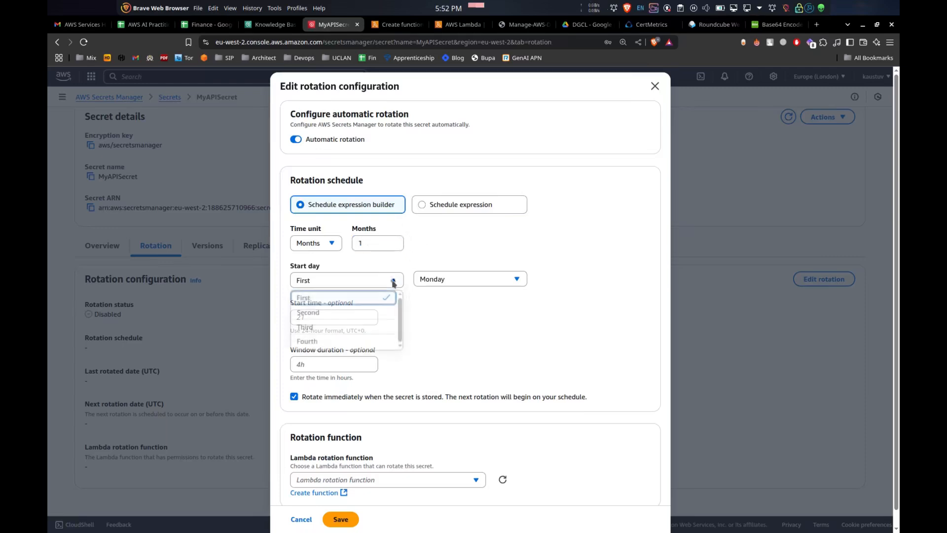
pyautogui.click(349, 302)
pyautogui.click(451, 286)
pyautogui.click(456, 296)
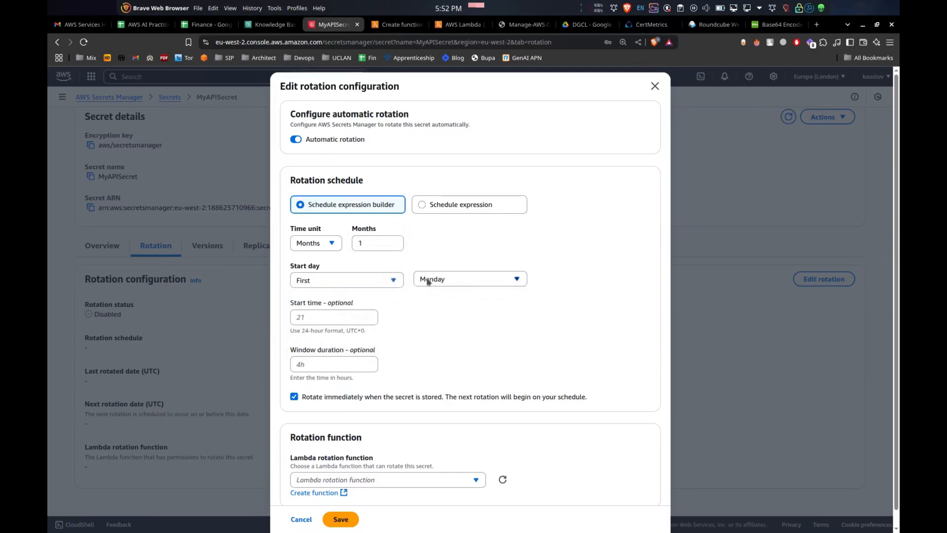
# Open the Create function link for a Lambda rotation function in a new tab
pyautogui.scroll(-1, 421, 346)
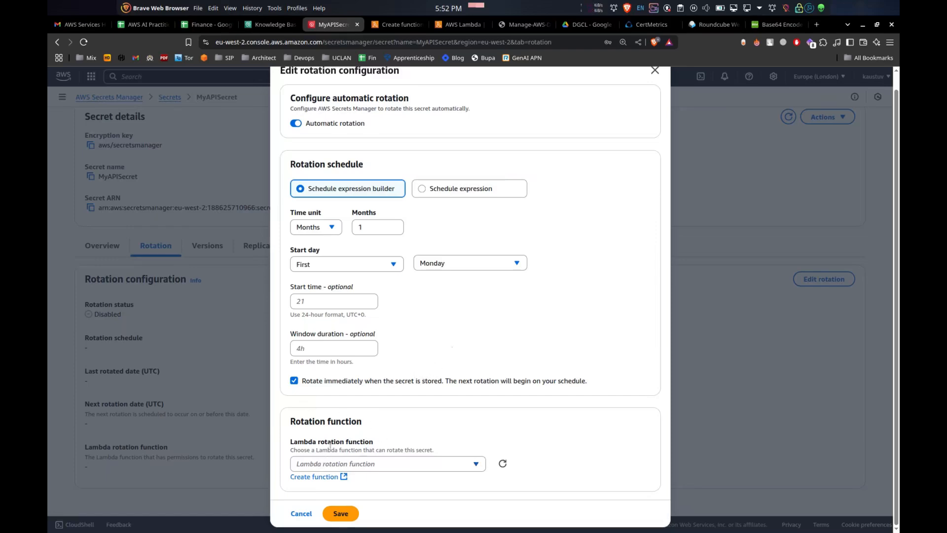
pyautogui.scroll(1, 306, 398)
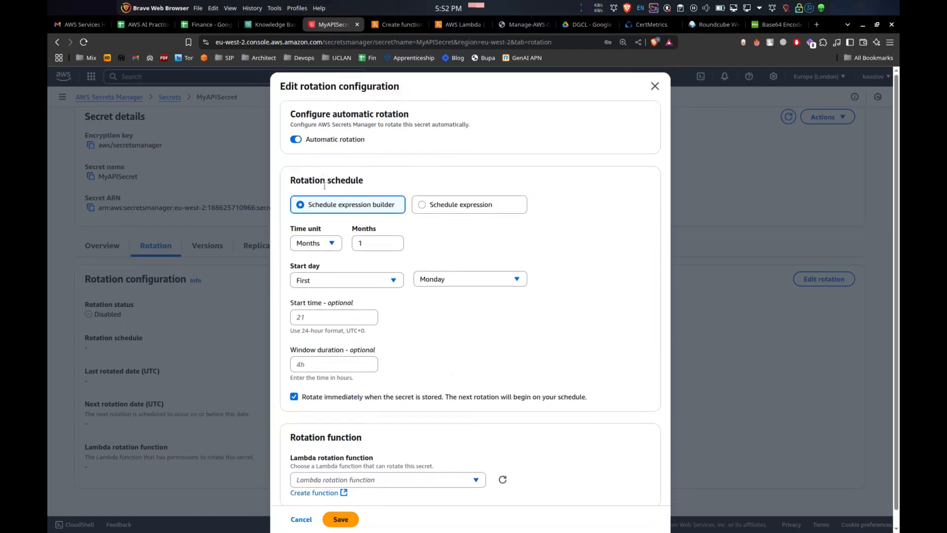
pyautogui.scroll(-1, 342, 382)
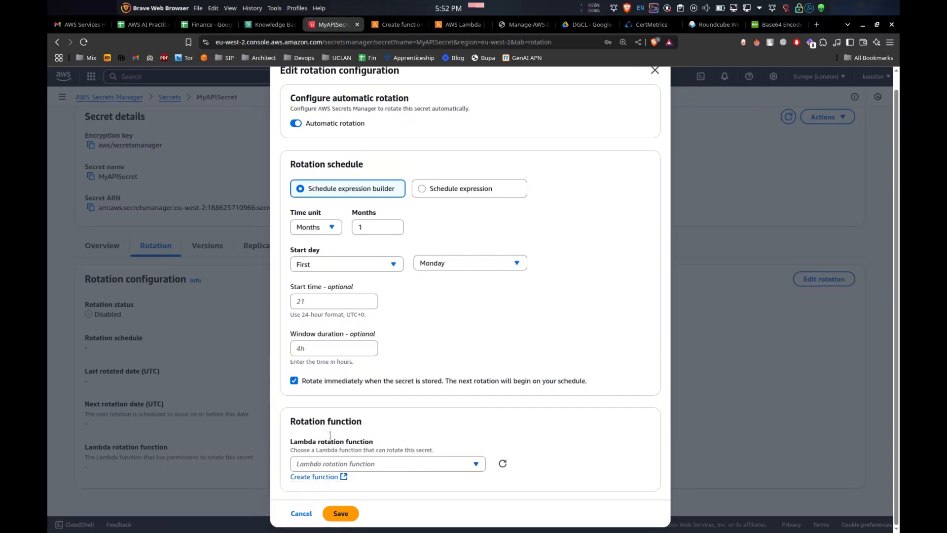
pyautogui.click(329, 479)
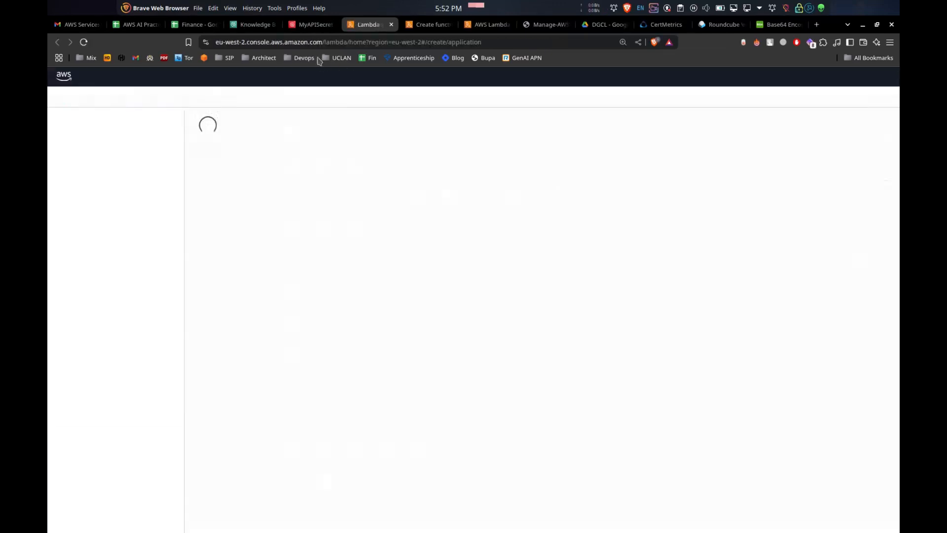
pyautogui.click(317, 30)
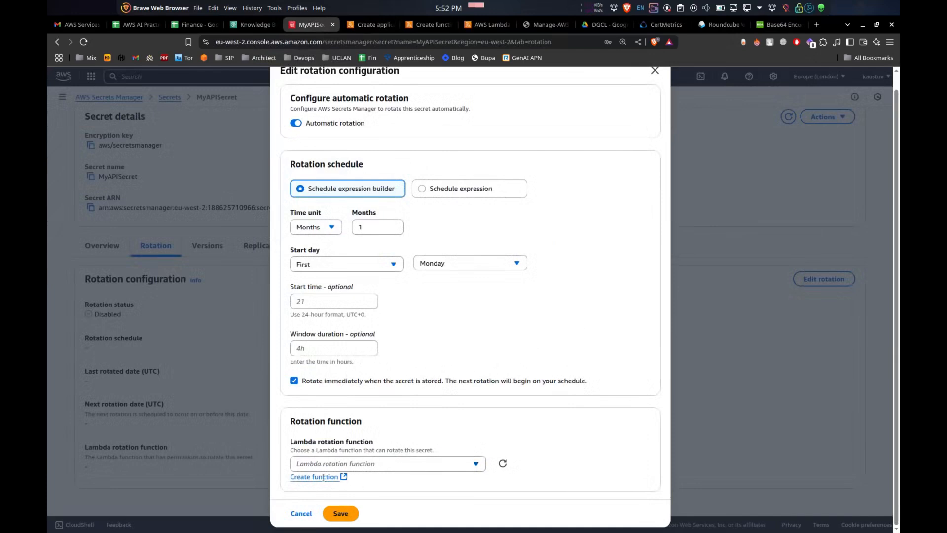
pyautogui.click(378, 27)
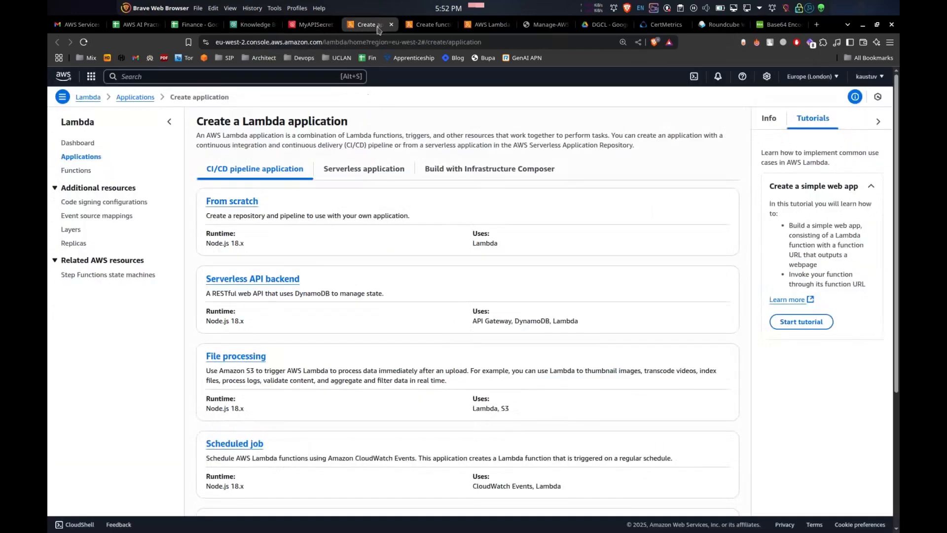
pyautogui.click(313, 28)
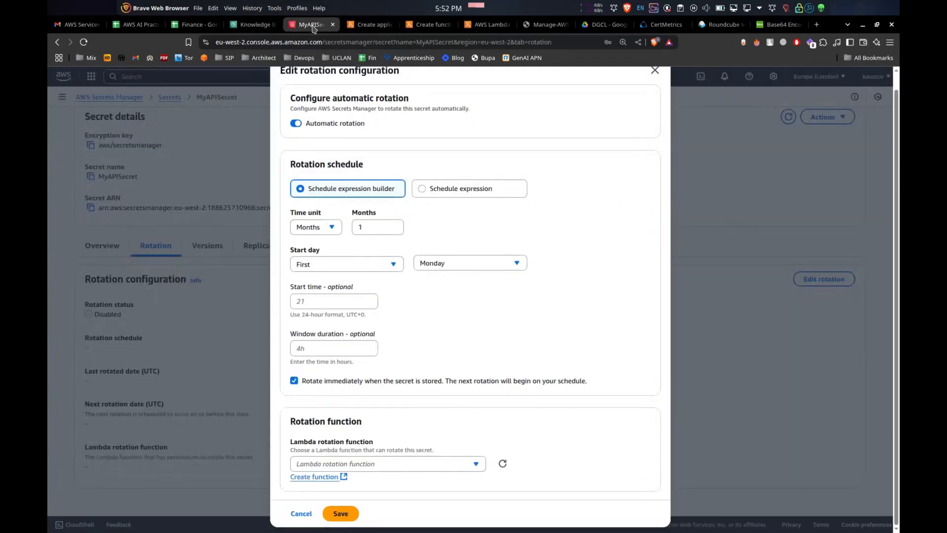
pyautogui.click(358, 28)
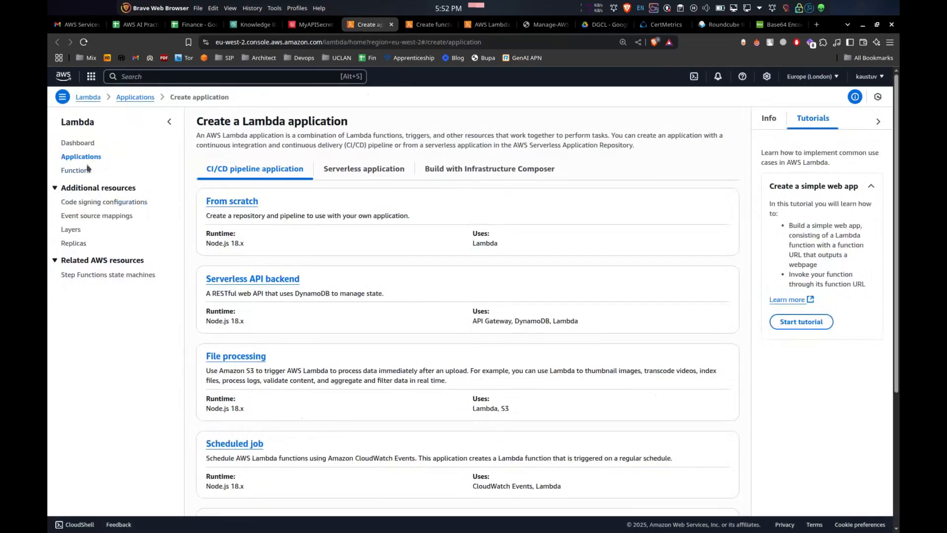
# Start creating a Lambda function from scratch named MySecretsRotationFunction
pyautogui.click(77, 143)
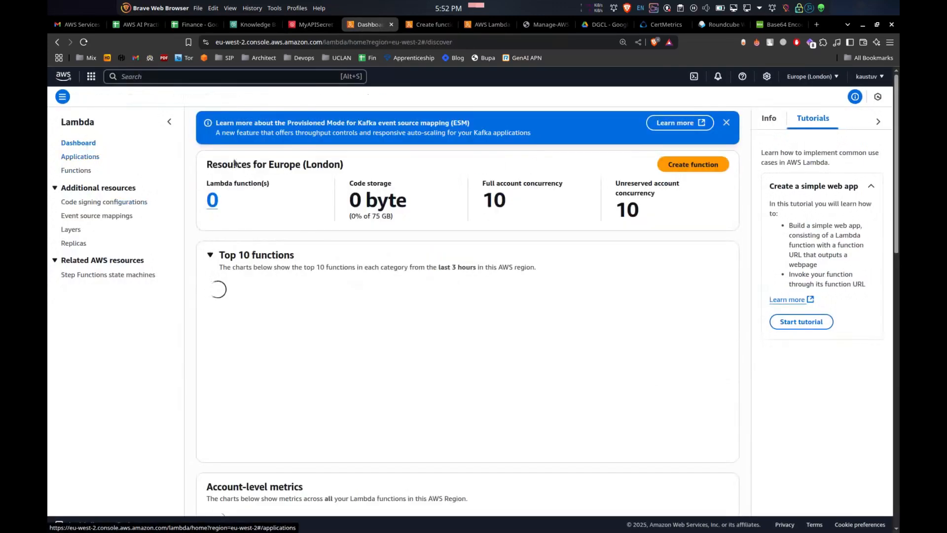
pyautogui.click(692, 165)
pyautogui.click(149, 247)
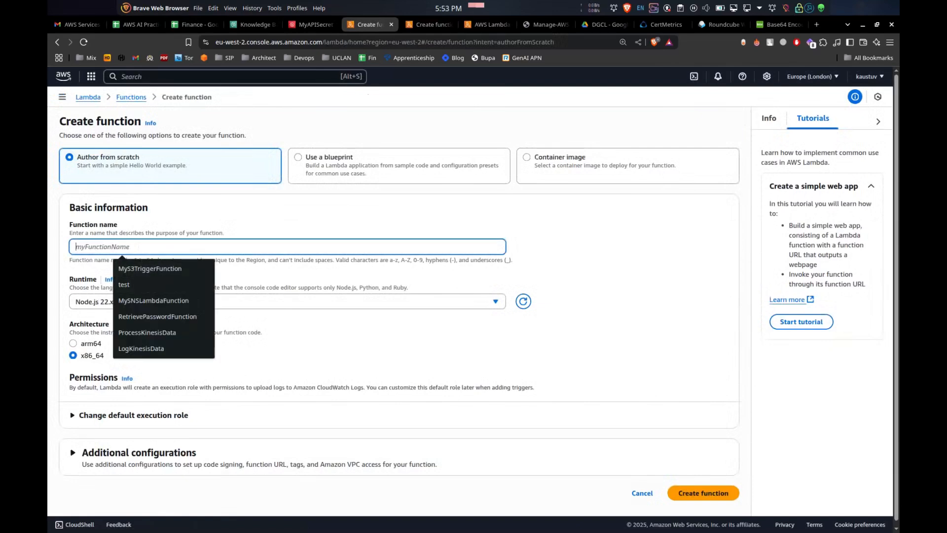
pyautogui.hotkey('alt', 'Tab')
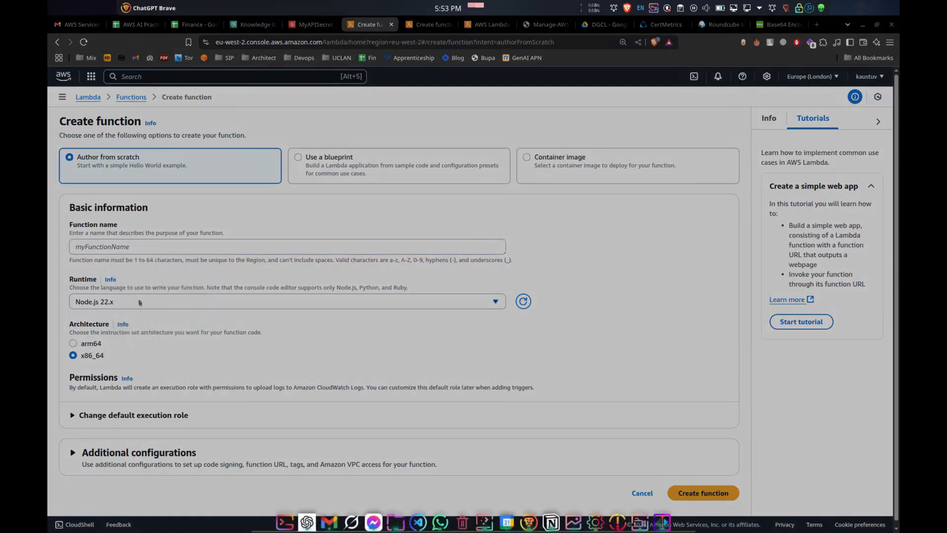
pyautogui.click(140, 248)
pyautogui.write('MySecretsRotationFunction')
pyautogui.click(232, 237)
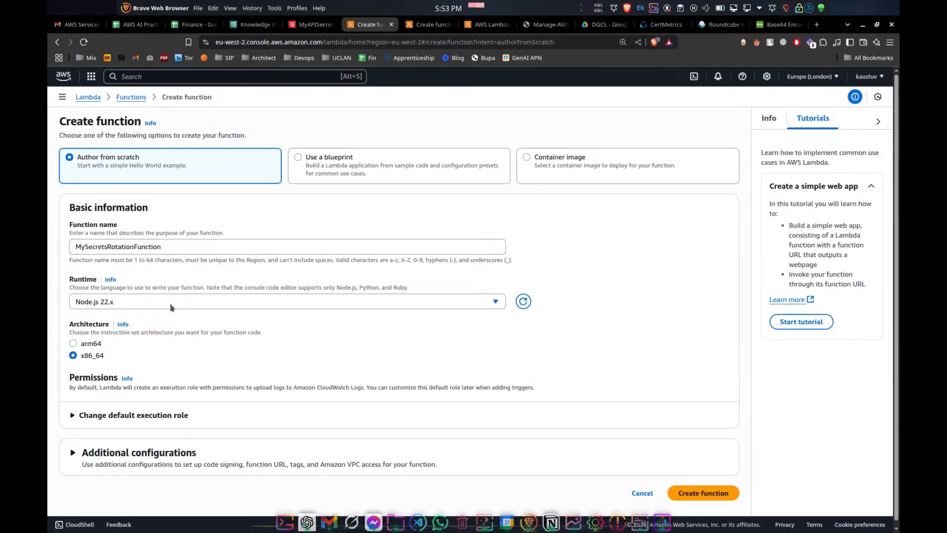
# Choose the Python 3.13 runtime and create the Lambda function
pyautogui.click(170, 304)
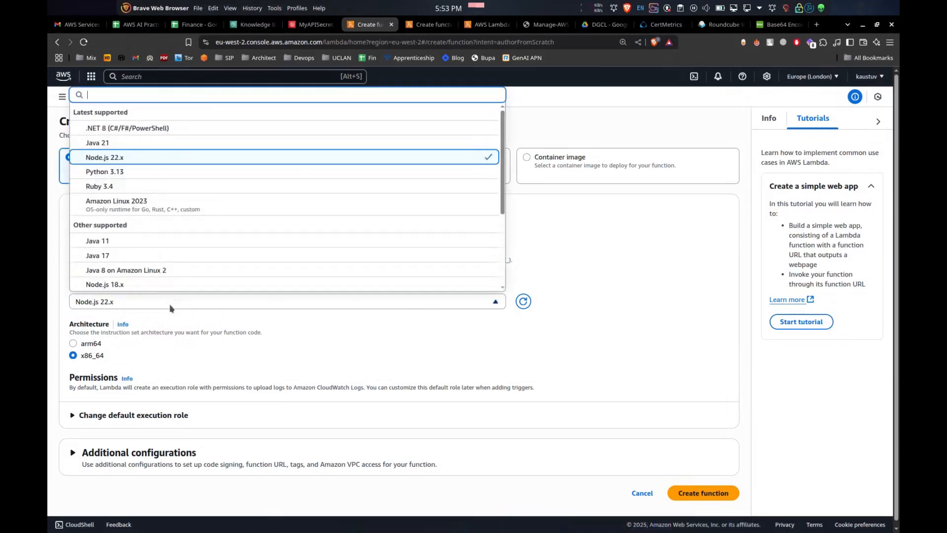
pyautogui.click(131, 171)
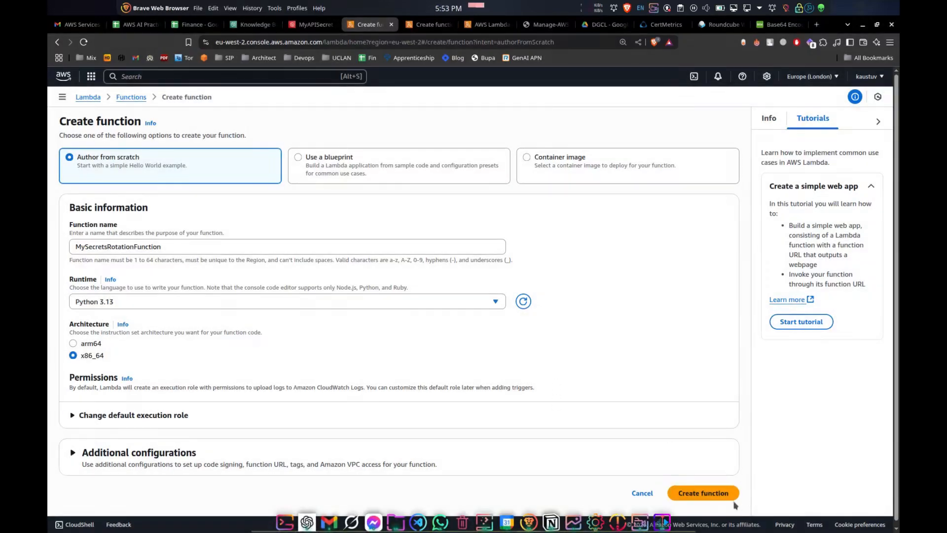
pyautogui.click(703, 493)
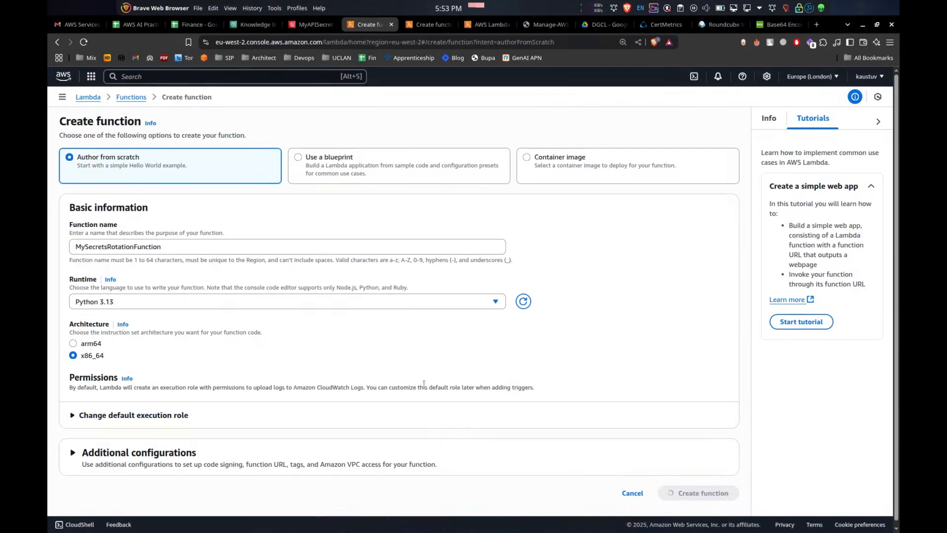
pyautogui.click(120, 414)
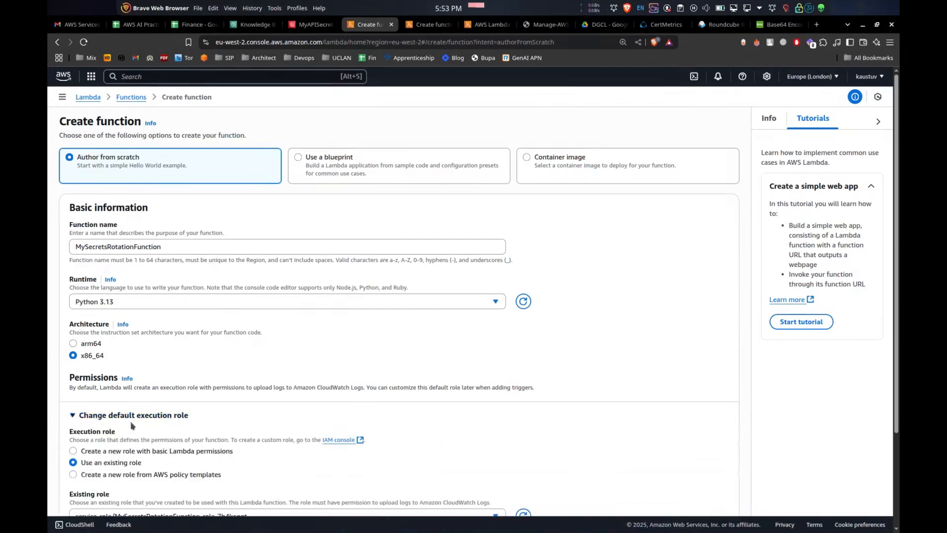
pyautogui.scroll(-2, 133, 420)
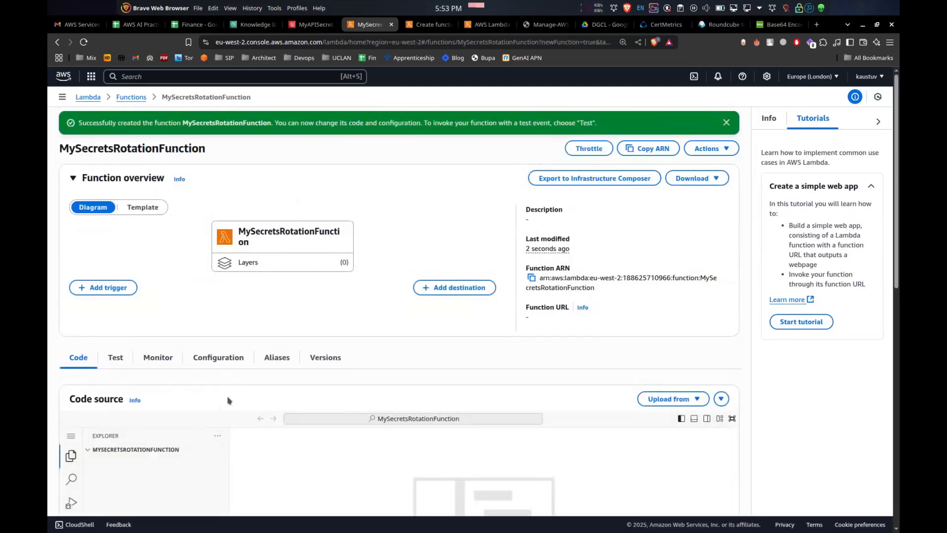
# Replace the default lambda_function.py code with the pasted secret rotation code
pyautogui.scroll(-5, 220, 339)
pyautogui.click(434, 286)
pyautogui.hotkey('ctrl', 'a')
pyautogui.press('BackSpace')
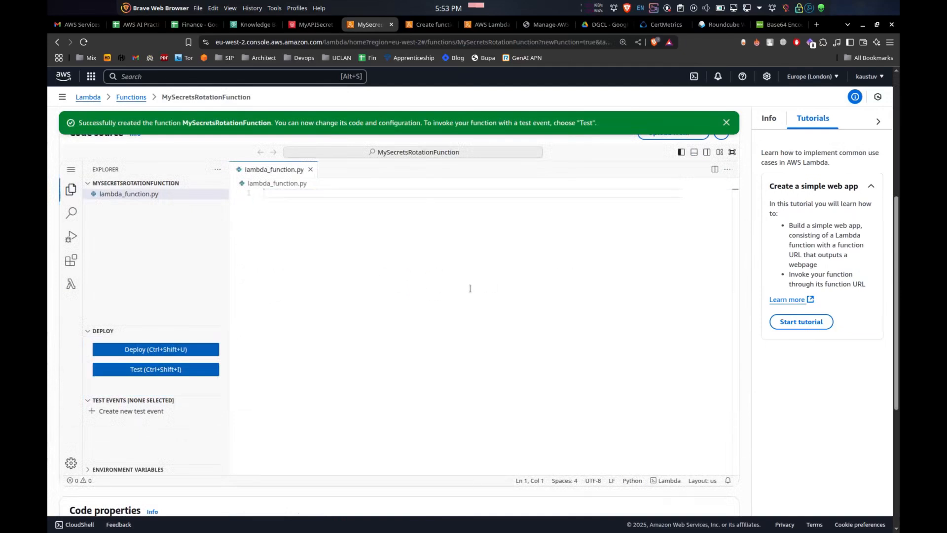
pyautogui.hotkey('ctrl', 'v')
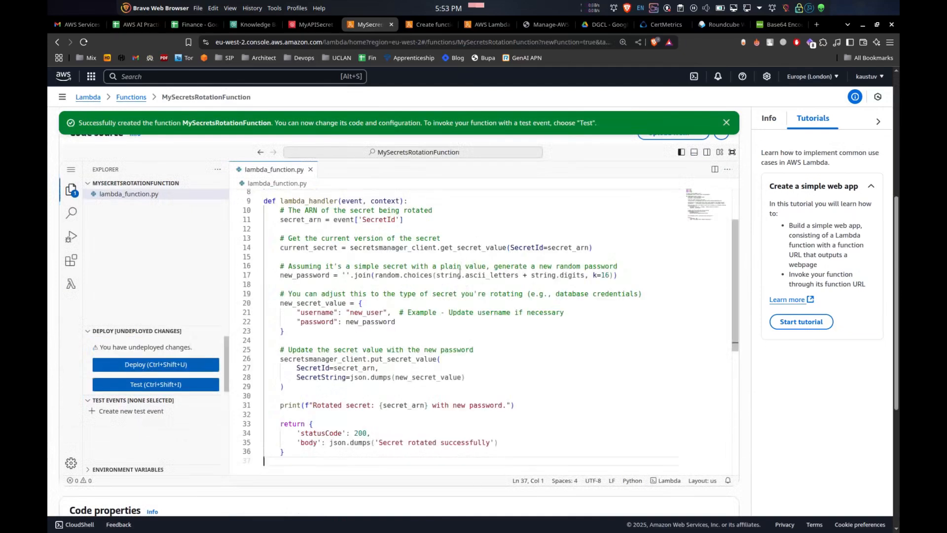
# Review the pasted rotation code's secret retrieval, password generation and secret update sections
pyautogui.scroll(1, 459, 273)
pyautogui.click(460, 273)
pyautogui.scroll(3, 434, 276)
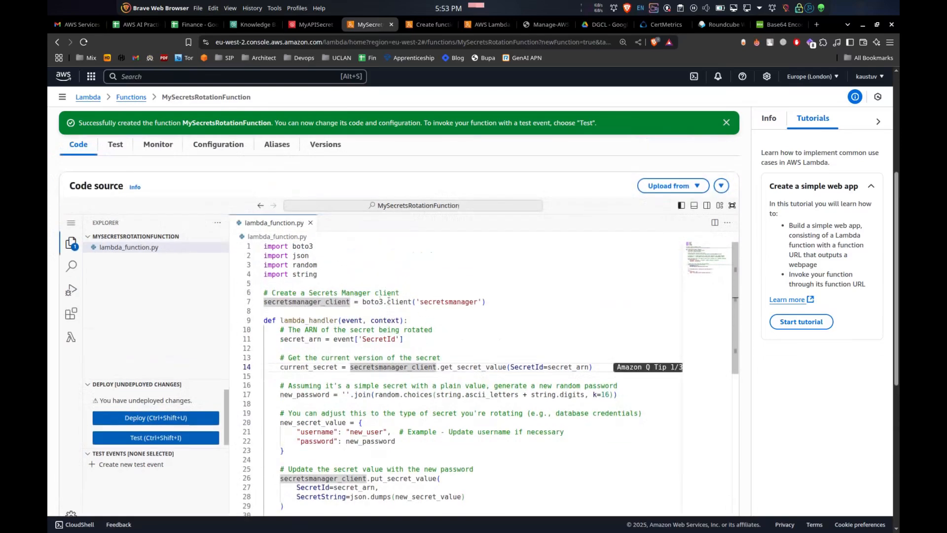
pyautogui.scroll(-1, 390, 303)
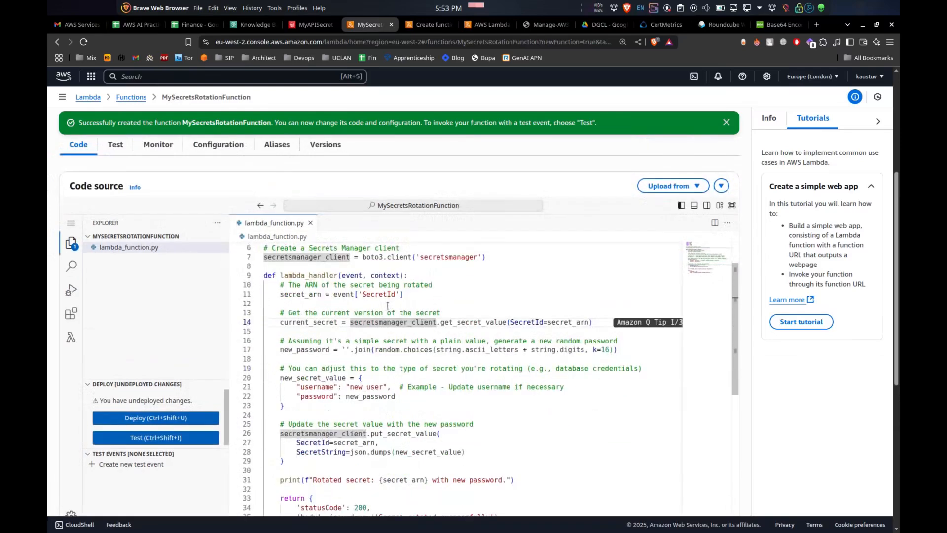
pyautogui.click(375, 294)
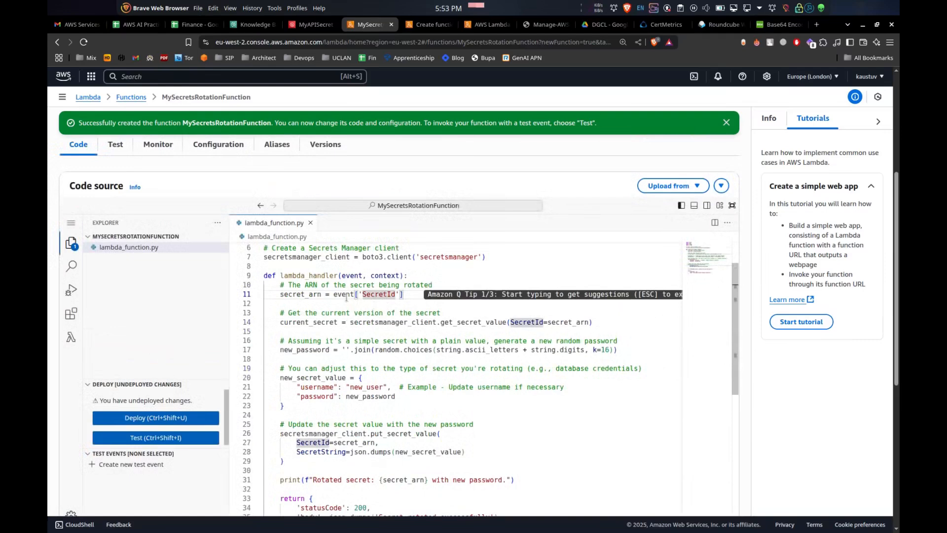
pyautogui.doubleClick(374, 294)
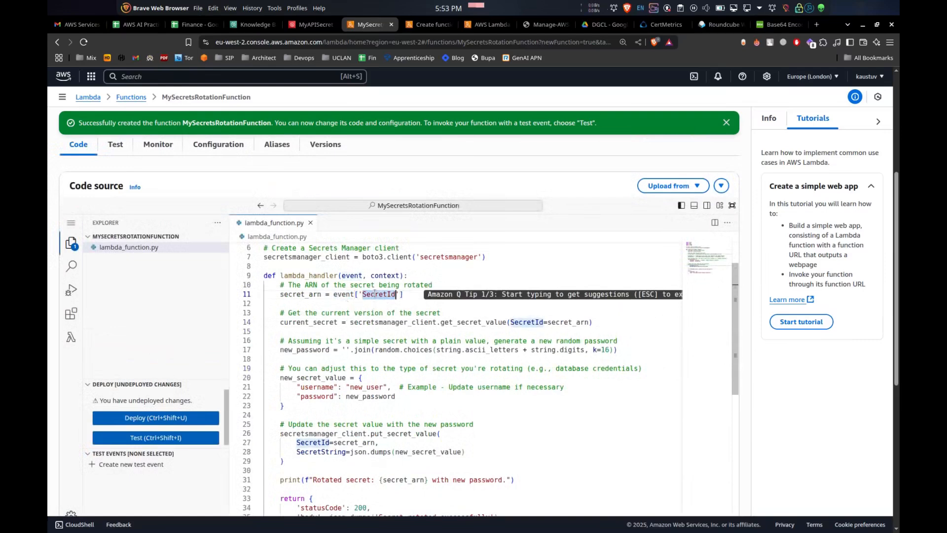
pyautogui.click(505, 327)
pyautogui.moveTo(313, 313); pyautogui.dragTo(437, 313)
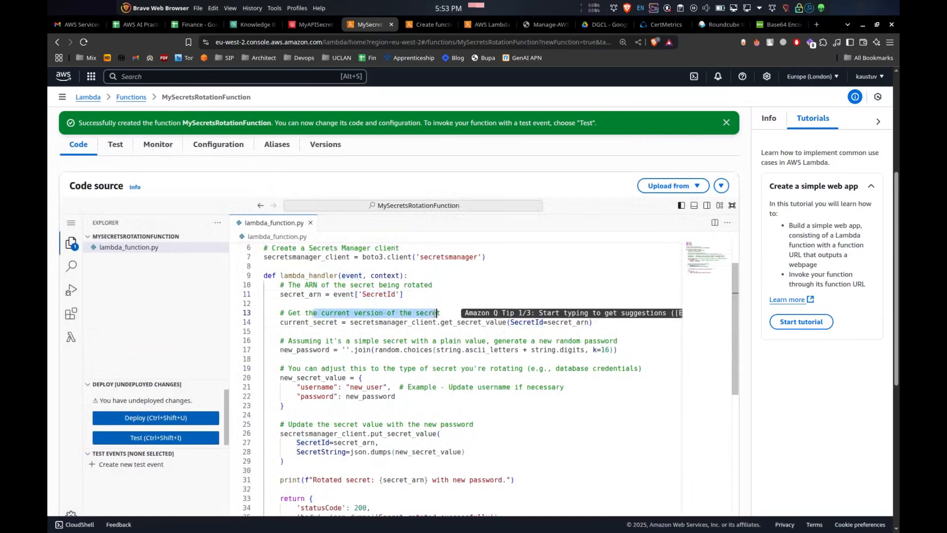
pyautogui.click(386, 355)
pyautogui.doubleClick(310, 349)
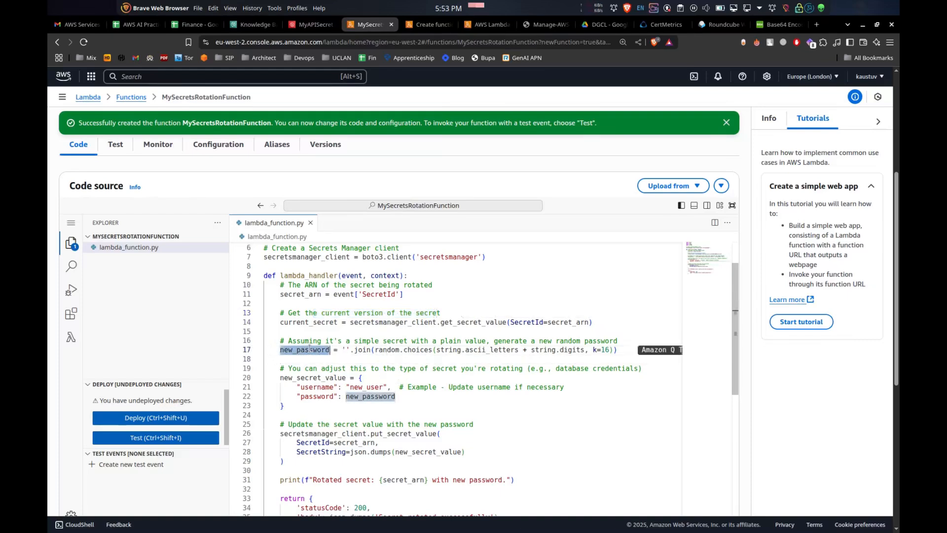
pyautogui.moveTo(381, 350); pyautogui.dragTo(576, 350)
pyautogui.scroll(-2, 551, 350)
pyautogui.click(457, 323)
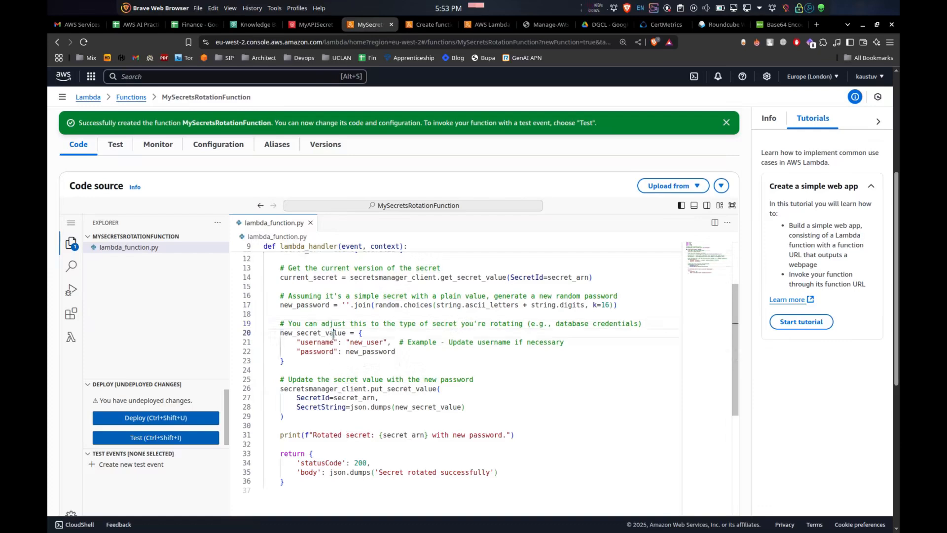
pyautogui.doubleClick(334, 335)
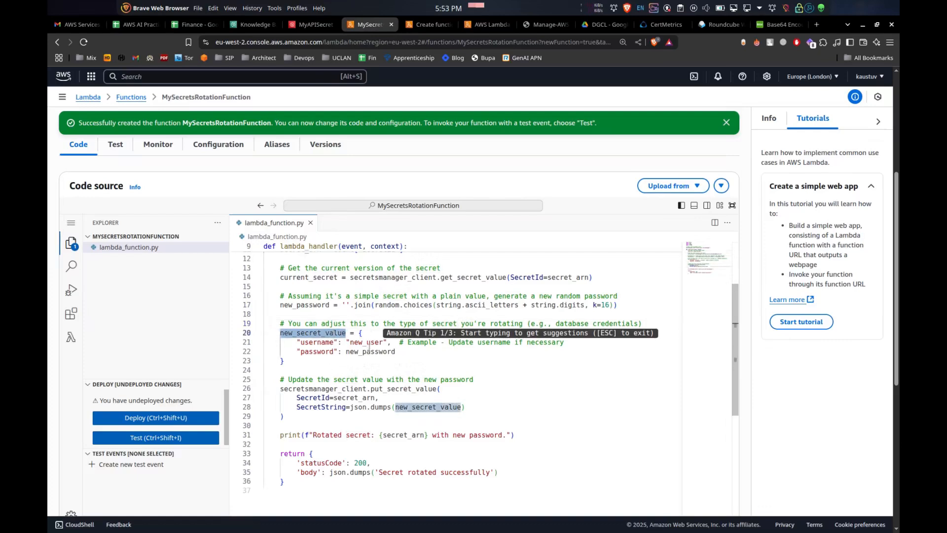
pyautogui.click(370, 351)
pyautogui.doubleClick(371, 352)
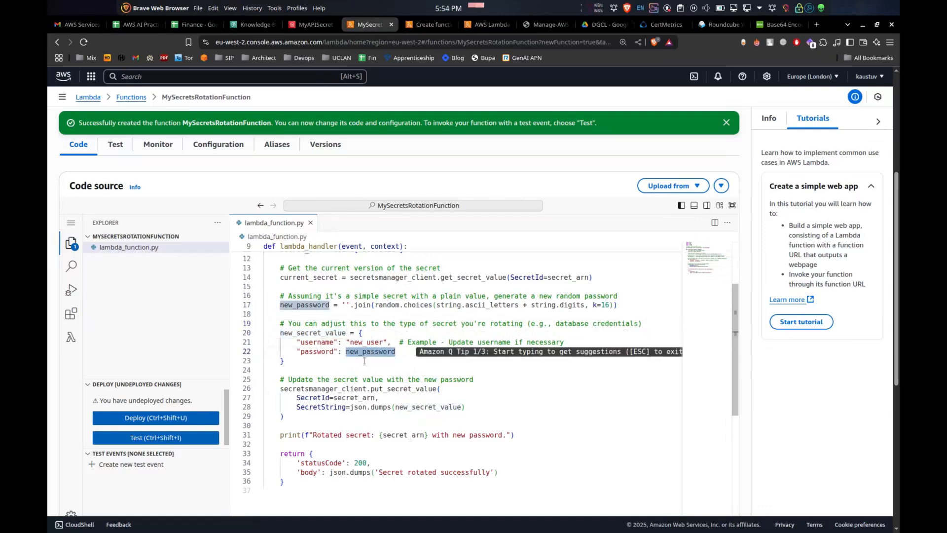
pyautogui.doubleClick(365, 342)
pyautogui.scroll(3, 380, 395)
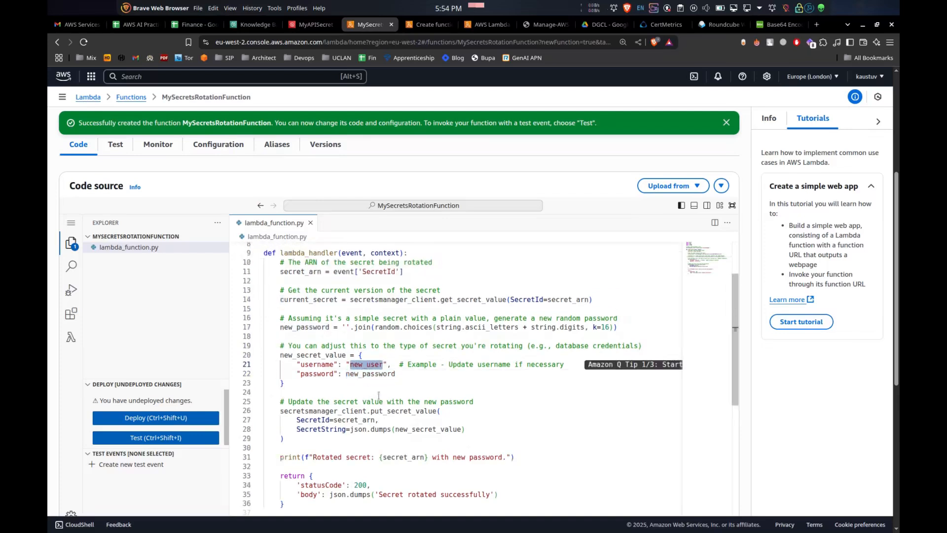
pyautogui.scroll(-4, 380, 394)
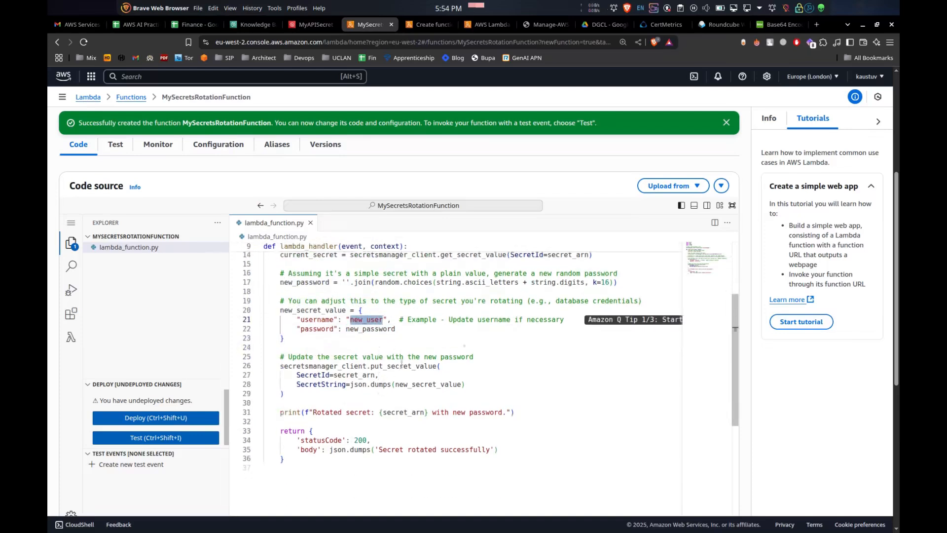
pyautogui.moveTo(450, 320); pyautogui.dragTo(572, 317)
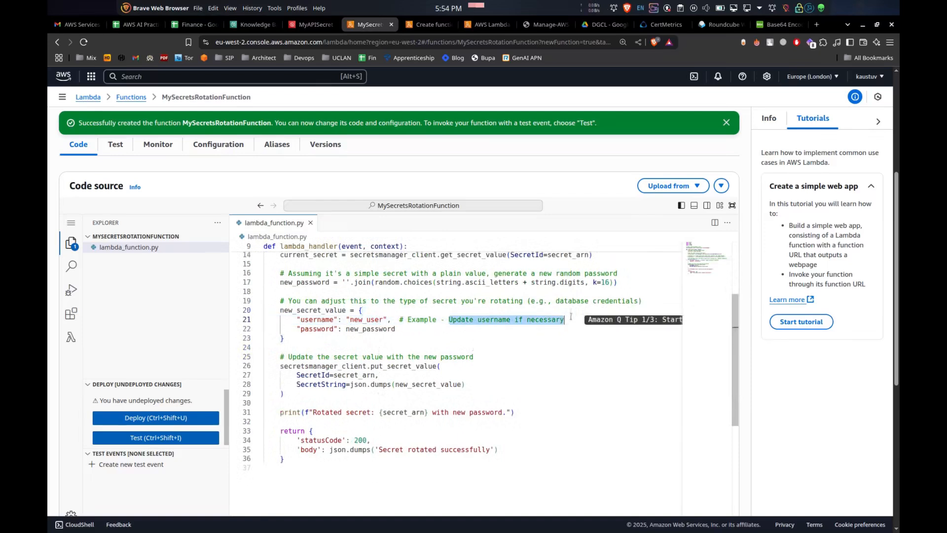
# Delete the username entry line from the new_secret_value dictionary in the code
pyautogui.click(311, 24)
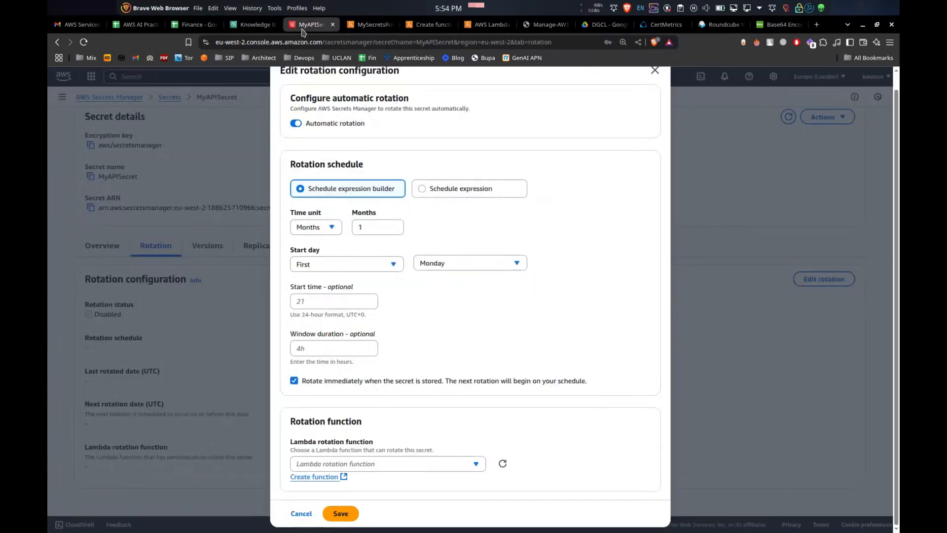
pyautogui.click(370, 24)
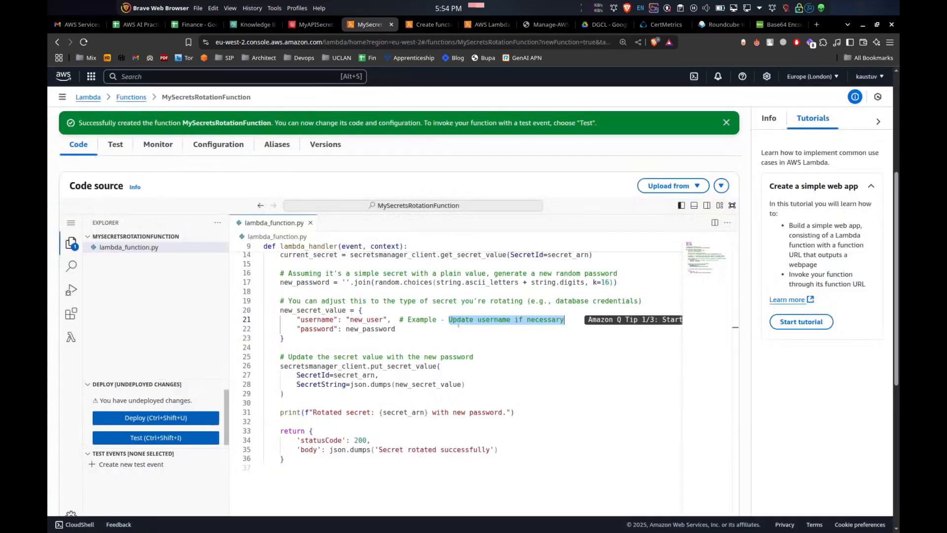
pyautogui.moveTo(296, 320); pyautogui.dragTo(584, 320)
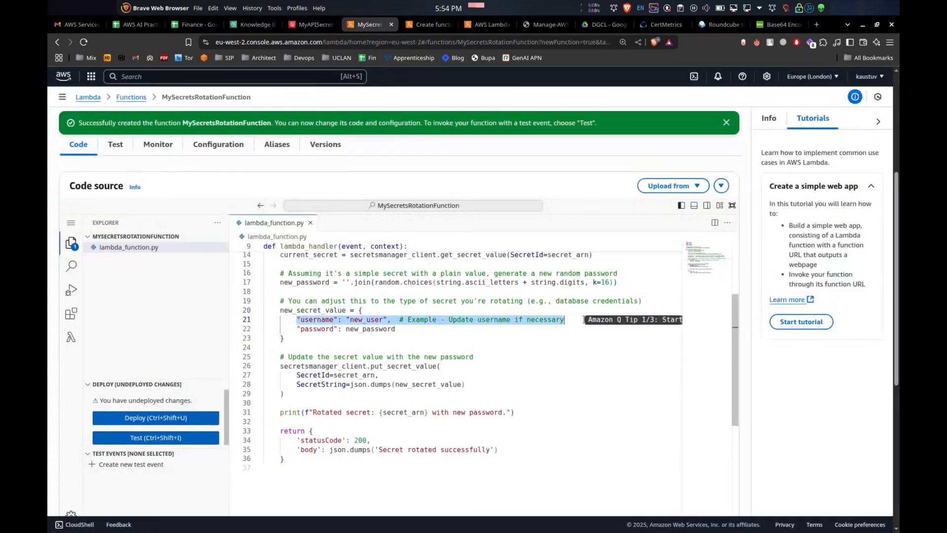
pyautogui.press('BackSpace')
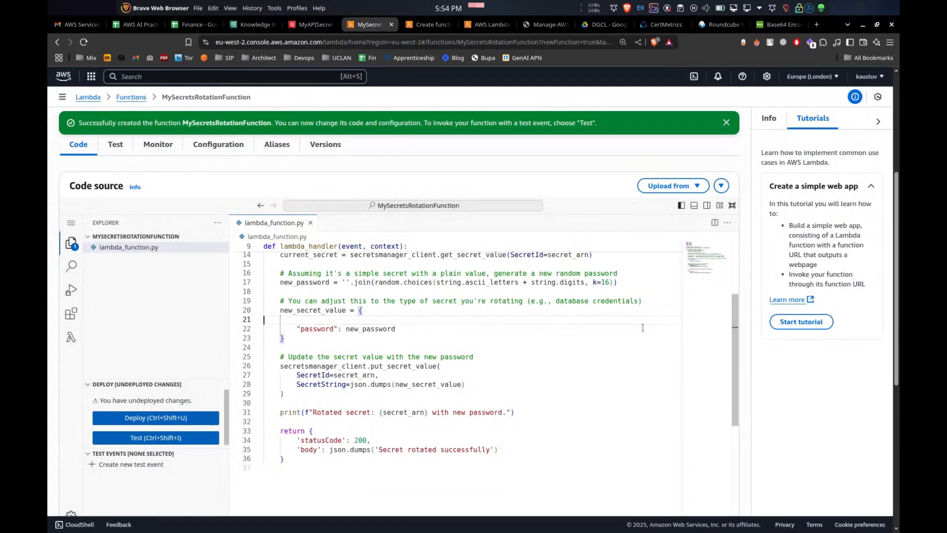
pyautogui.press('BackSpace')
pyautogui.press('BackSpace')
pyautogui.press('BackSpace')
# Copy the secret name MyAPISecret from the secret's details page in the Secrets Manager tab
pyautogui.doubleClick(322, 320)
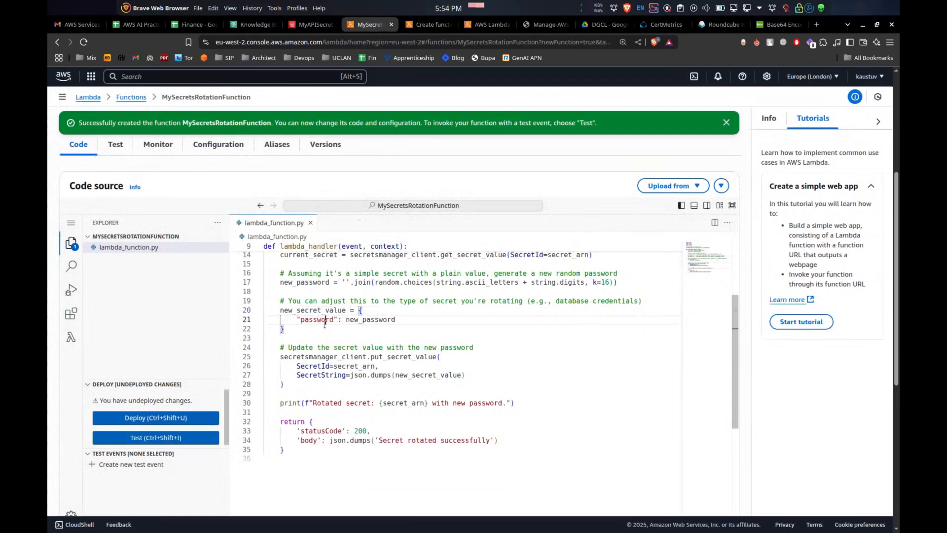
pyautogui.click(313, 24)
pyautogui.click(253, 24)
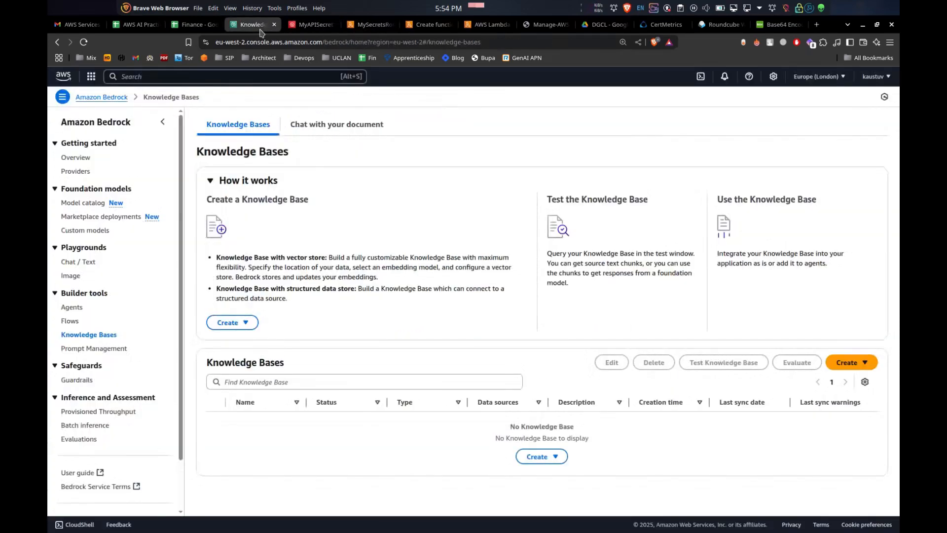
pyautogui.click(311, 26)
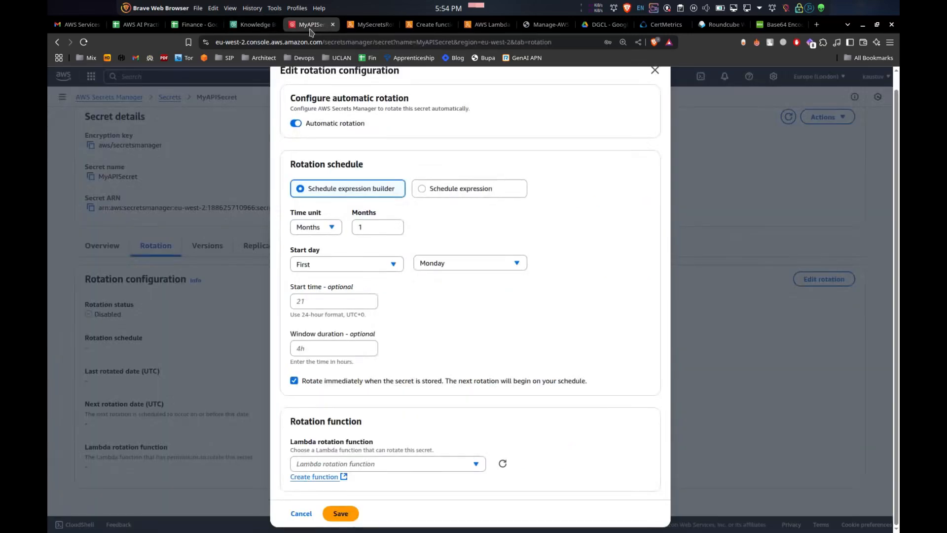
pyautogui.click(210, 182)
pyautogui.scroll(1, 147, 166)
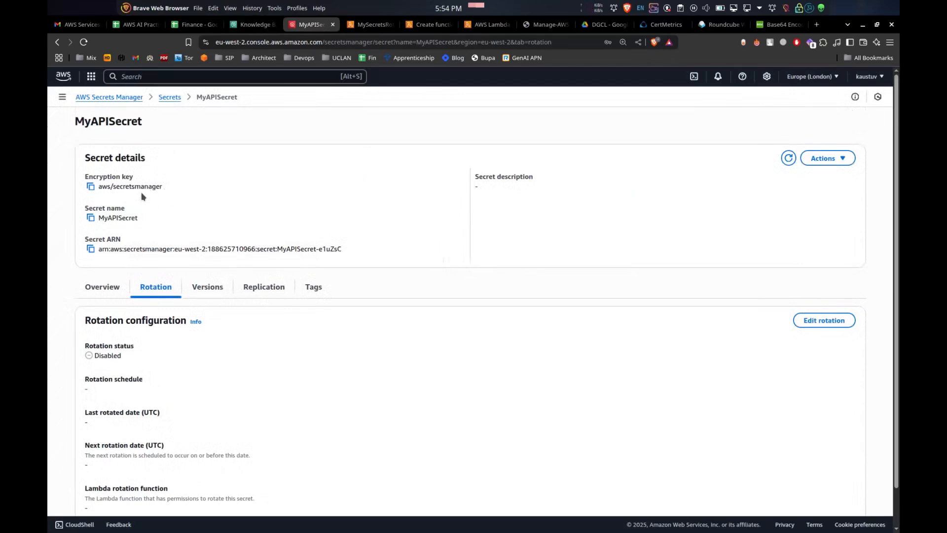
pyautogui.doubleClick(100, 127)
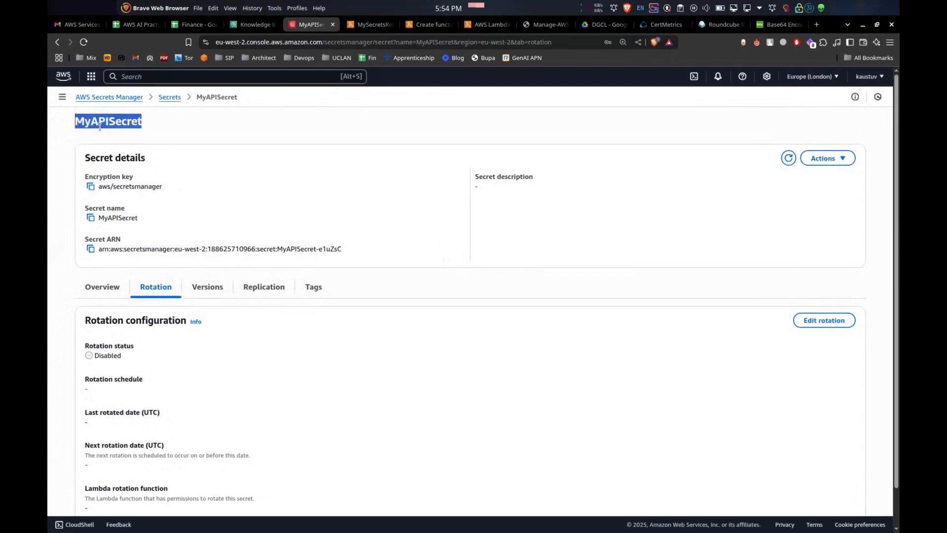
pyautogui.doubleClick(125, 217)
pyautogui.hotkey('ctrl', 'c')
pyautogui.click(361, 27)
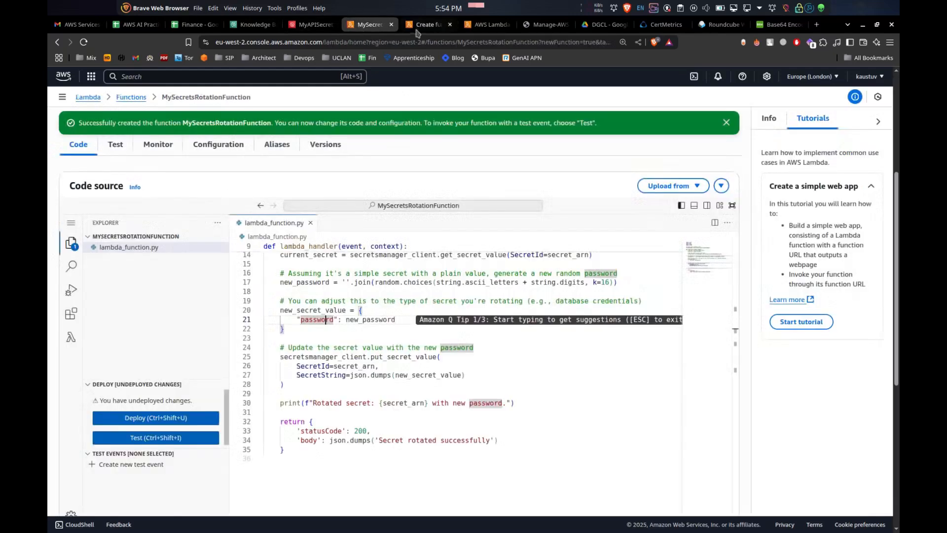
# Replace the "password" key in new_secret_value with the pasted secret name MyAPISecret
pyautogui.doubleClick(313, 319)
pyautogui.hotkey('ctrl', 'v')
pyautogui.scroll(5, 447, 326)
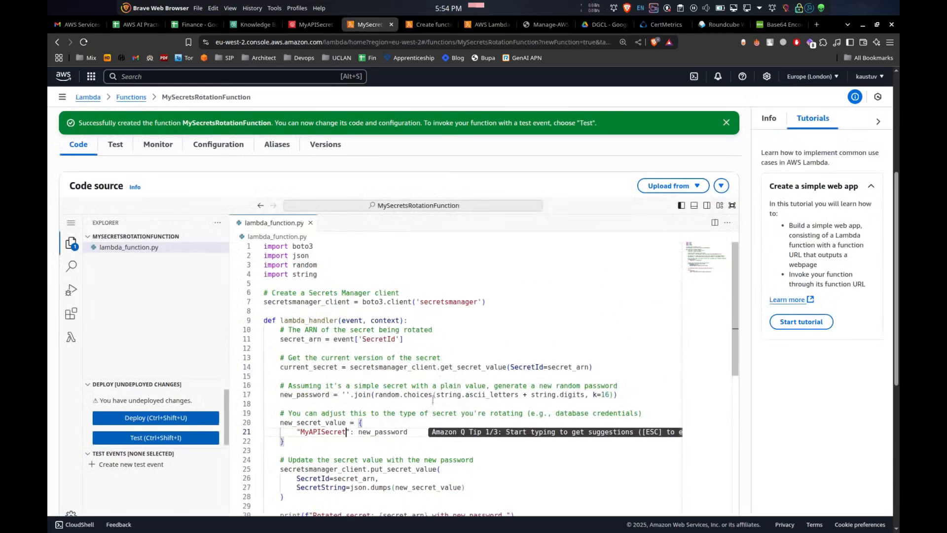
pyautogui.scroll(-3, 427, 414)
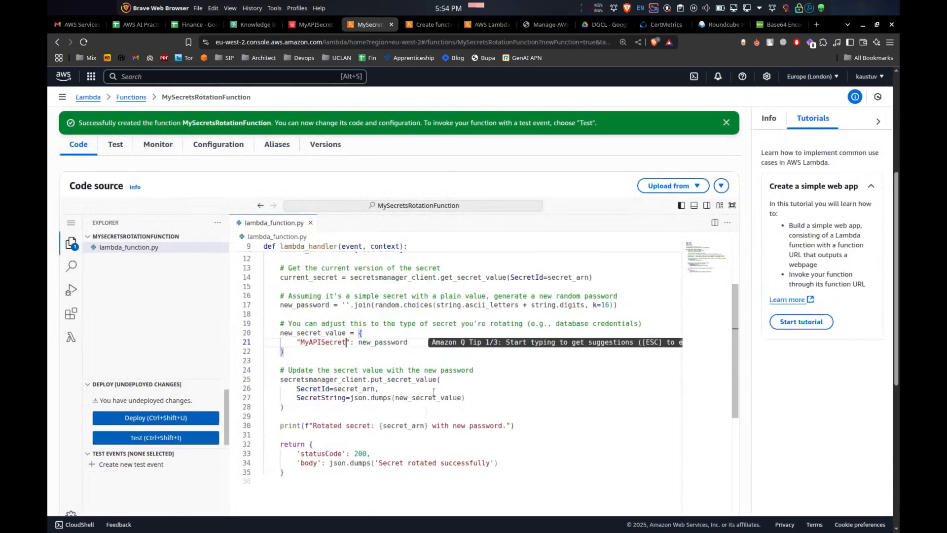
# Check the update and return sections of the code, then deploy the updated rotation function
pyautogui.click(398, 343)
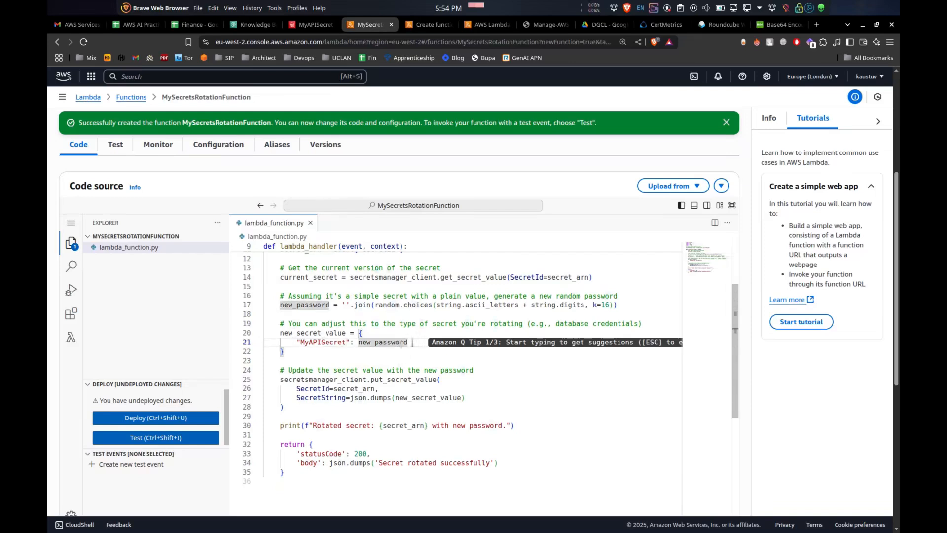
pyautogui.click(407, 391)
pyautogui.moveTo(284, 380); pyautogui.dragTo(423, 418)
pyautogui.click(345, 444)
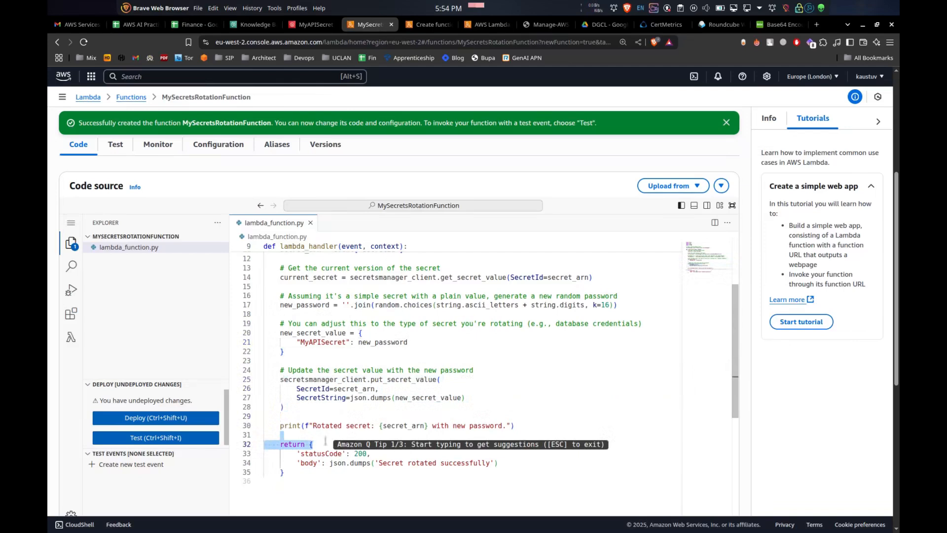
pyautogui.click(346, 463)
pyautogui.click(432, 419)
pyautogui.scroll(3, 432, 420)
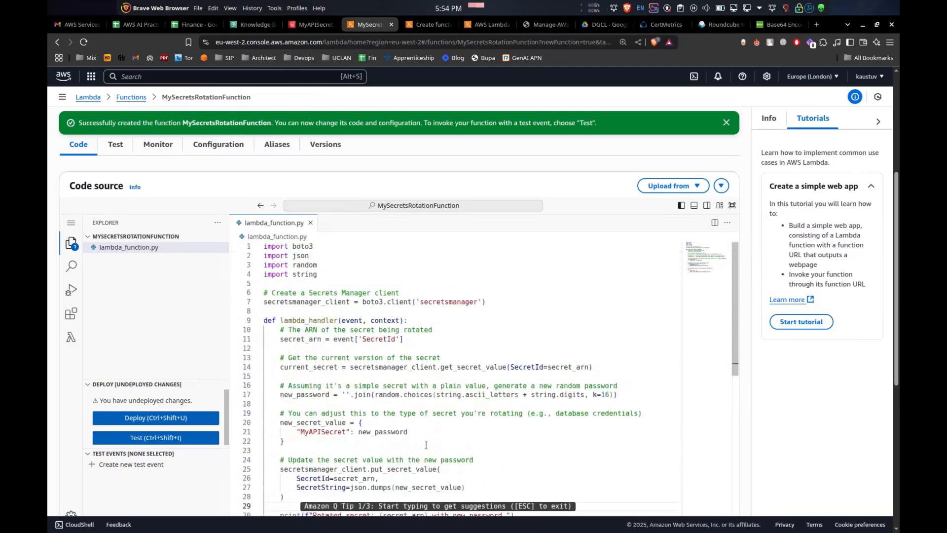
pyautogui.scroll(-5, 432, 420)
pyautogui.click(171, 419)
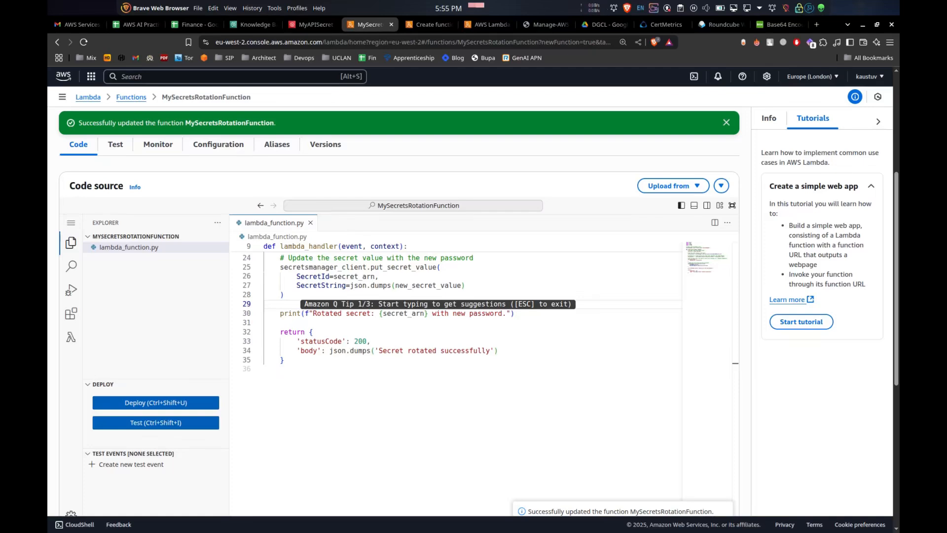
pyautogui.hotkey('alt', 'Tab')
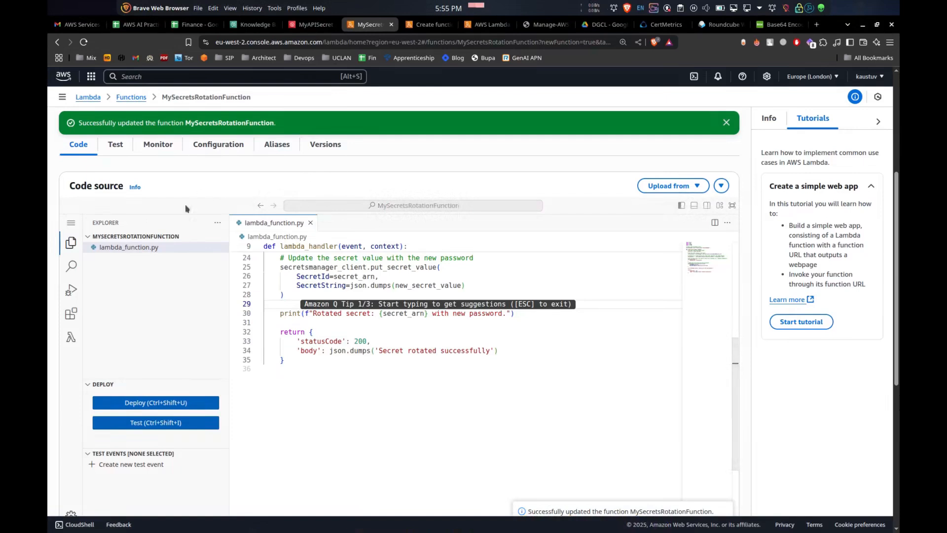
# Open the Lambda function's execution role from its permissions configuration
pyautogui.scroll(3, 118, 245)
pyautogui.click(203, 306)
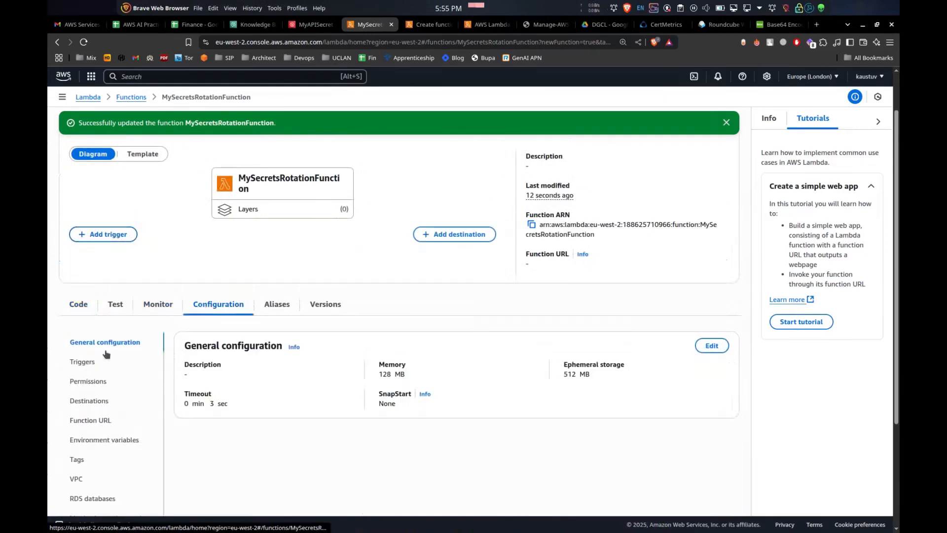
pyautogui.click(82, 363)
pyautogui.click(83, 383)
pyautogui.click(239, 376)
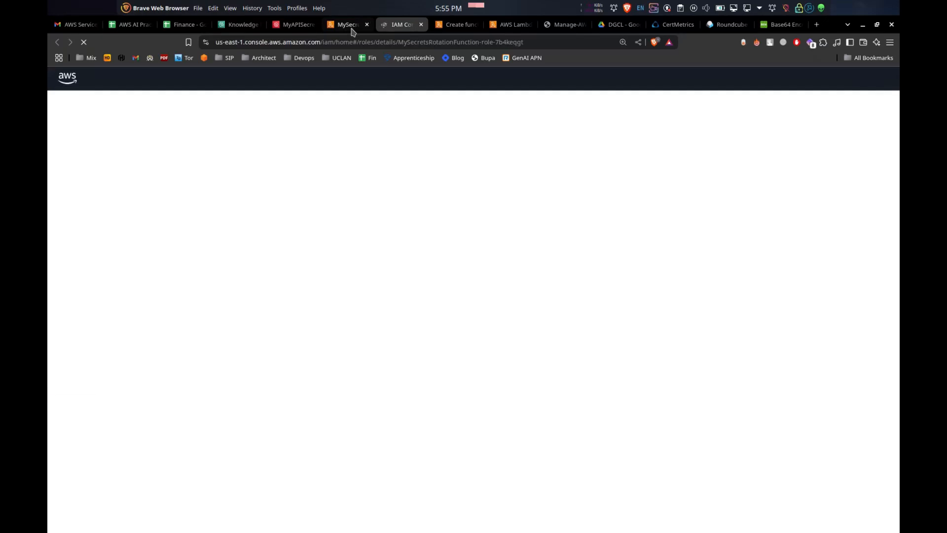
pyautogui.click(351, 26)
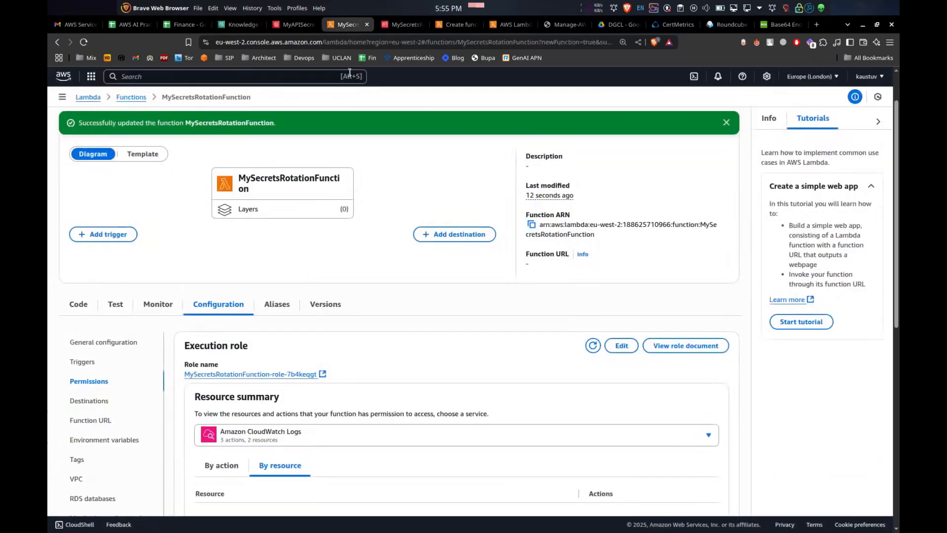
pyautogui.click(401, 28)
# Create an inline policy on the role by pasting a JSON policy allowing GetSecretValue, PutSecretValue and DescribeSecret on all resources
pyautogui.click(838, 333)
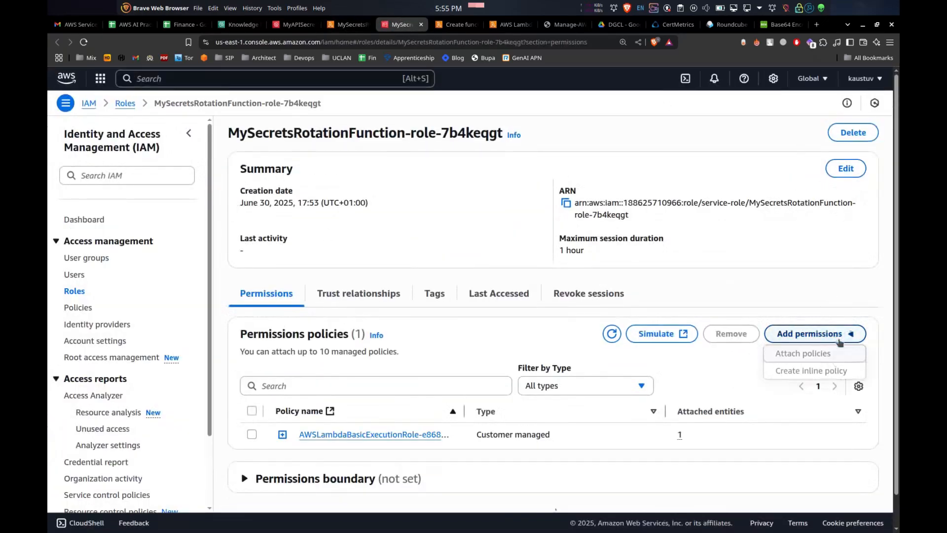
pyautogui.click(832, 377)
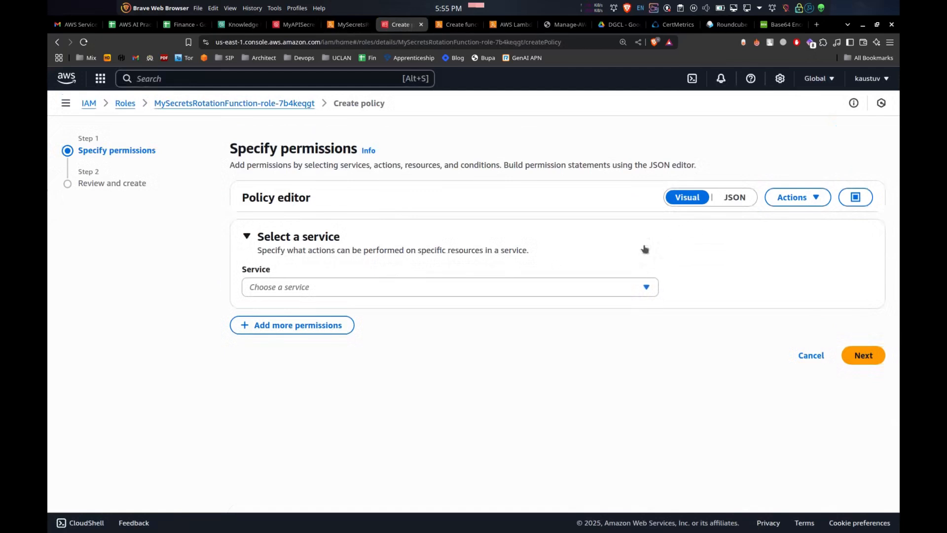
pyautogui.click(725, 204)
pyautogui.hotkey('ctrl', 'a')
pyautogui.write('{   "Version": "2012-10-17",   "Statement": [     {       "Effect": "Allow",       "Action": [         "secretsmanager:GetSecretValue",         "secretsmanager:PutSecretValue",         "secretsmanager:DescribeSecret"       ],       "Resource": "*"     }   ] }')
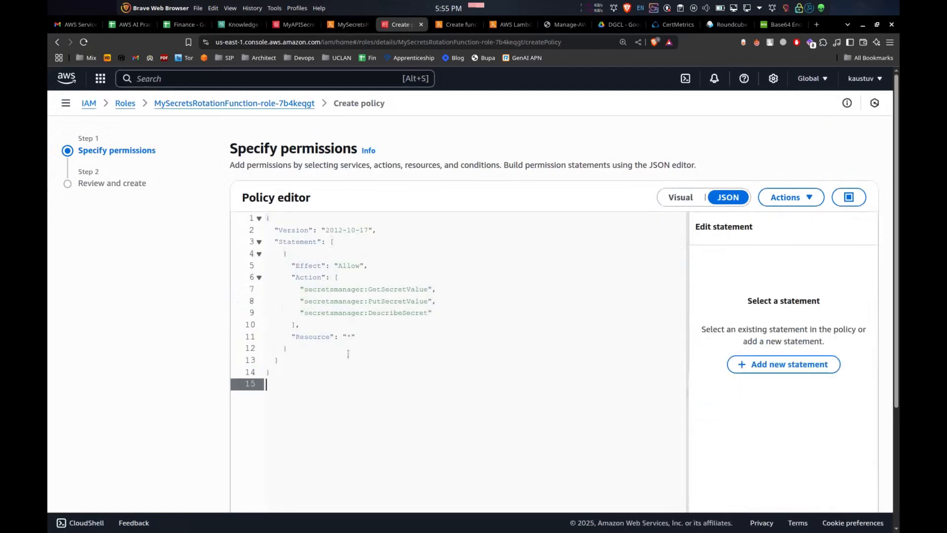
pyautogui.moveTo(287, 340); pyautogui.dragTo(356, 337)
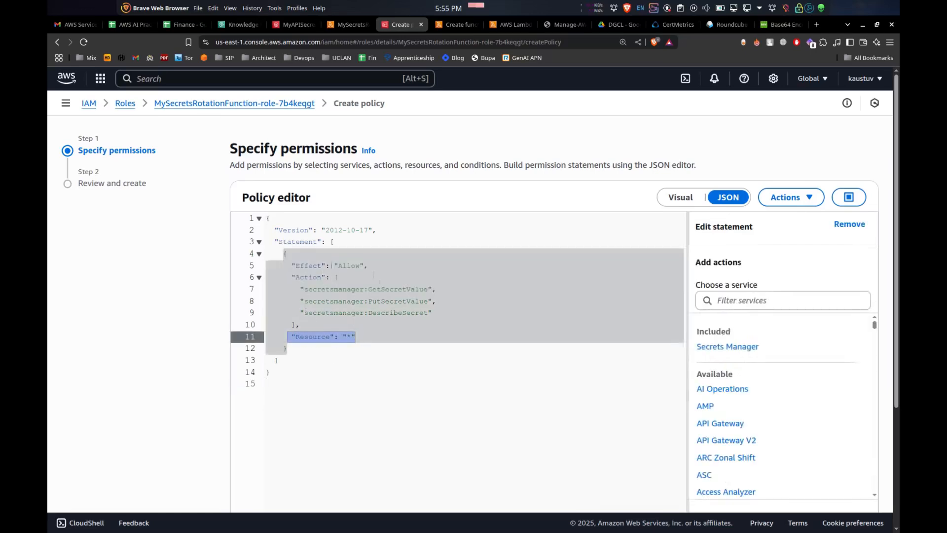
pyautogui.click(373, 275)
pyautogui.moveTo(369, 289); pyautogui.dragTo(400, 314)
pyautogui.click(407, 313)
pyautogui.scroll(-2, 526, 330)
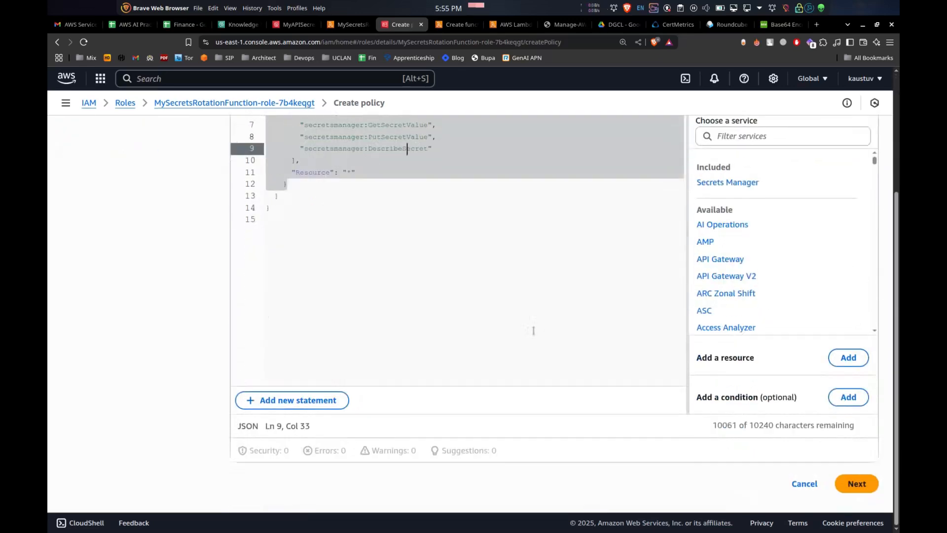
pyautogui.scroll(1, 353, 328)
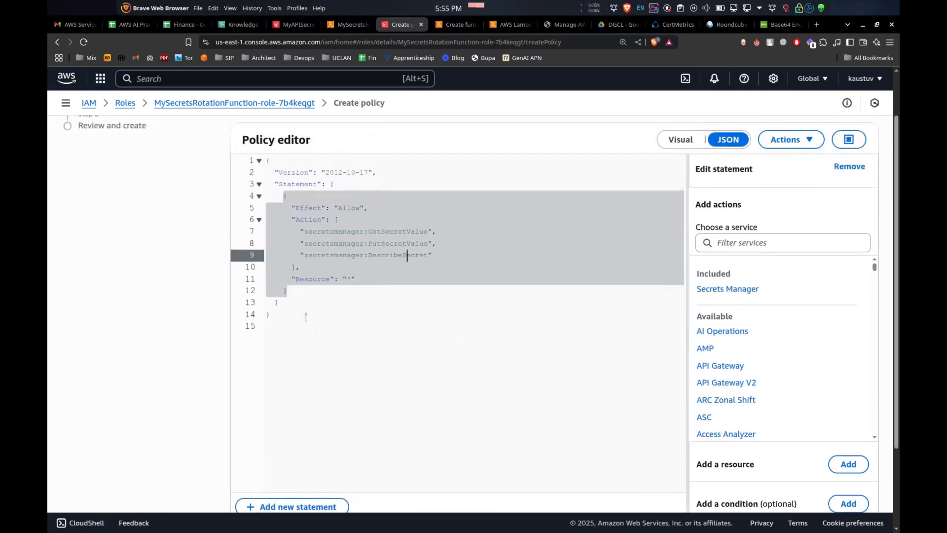
pyautogui.scroll(-2, 501, 321)
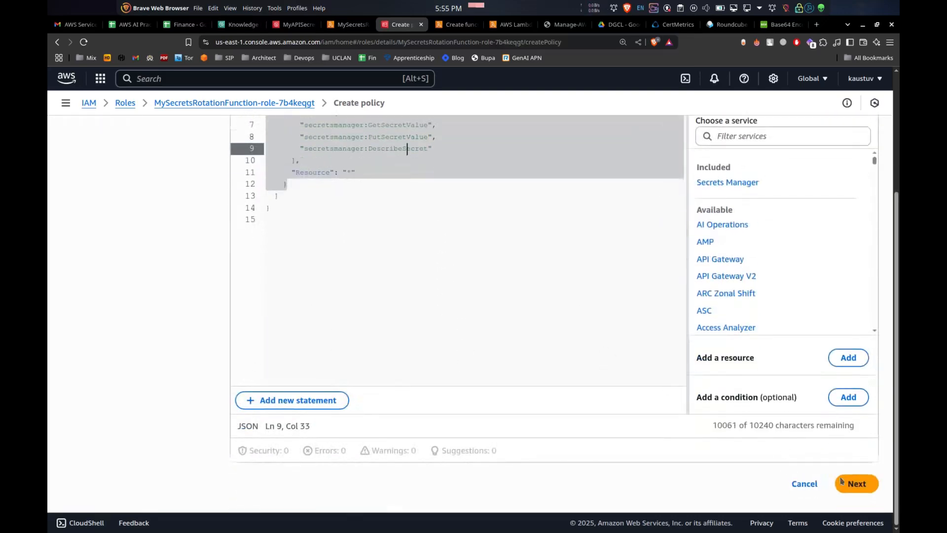
pyautogui.click(857, 483)
# Name the inline policy secret_policy and create it
pyautogui.click(503, 242)
pyautogui.write('secrea')
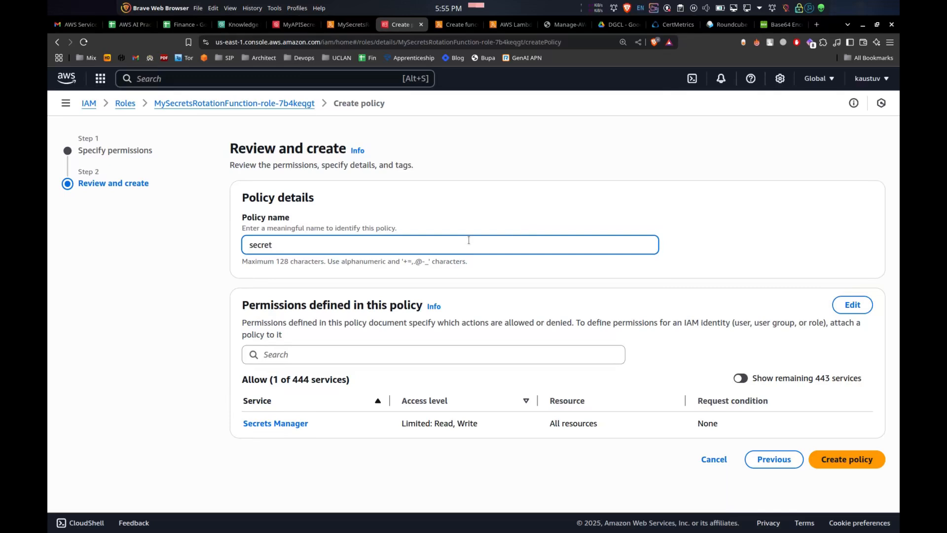
pyautogui.write('_polichy')
pyautogui.click(861, 459)
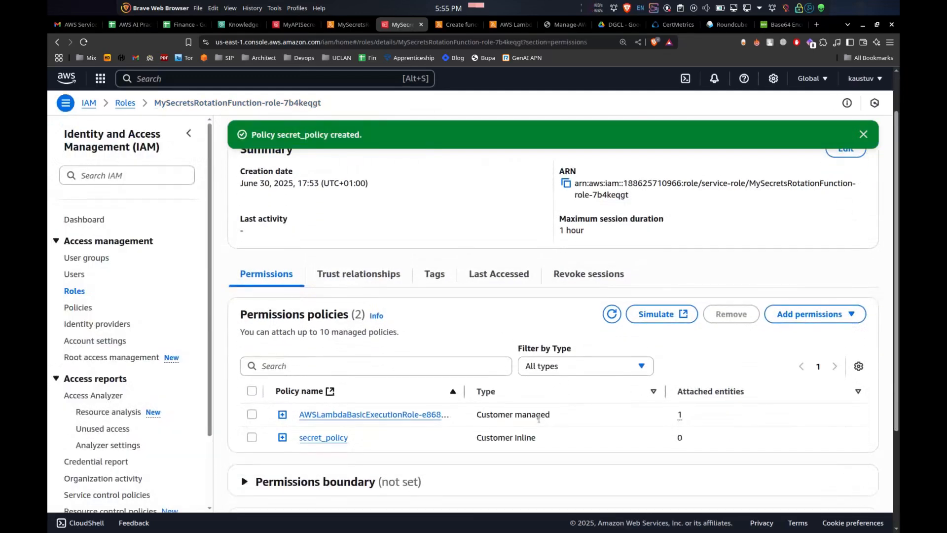
# Try to enable automatic rotation of MyAPISecret every 1 month using MySecretsRotationFunction
pyautogui.click(351, 26)
pyautogui.click(296, 28)
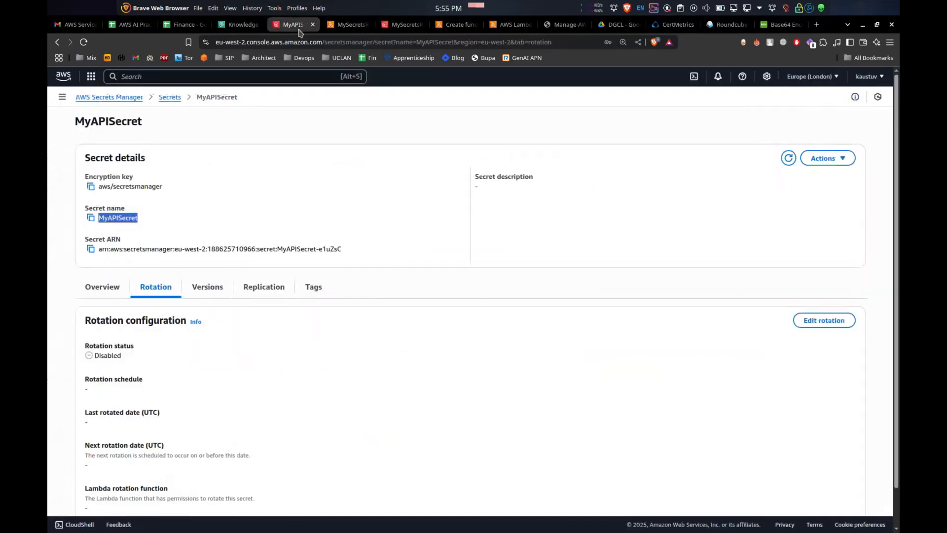
pyautogui.click(795, 323)
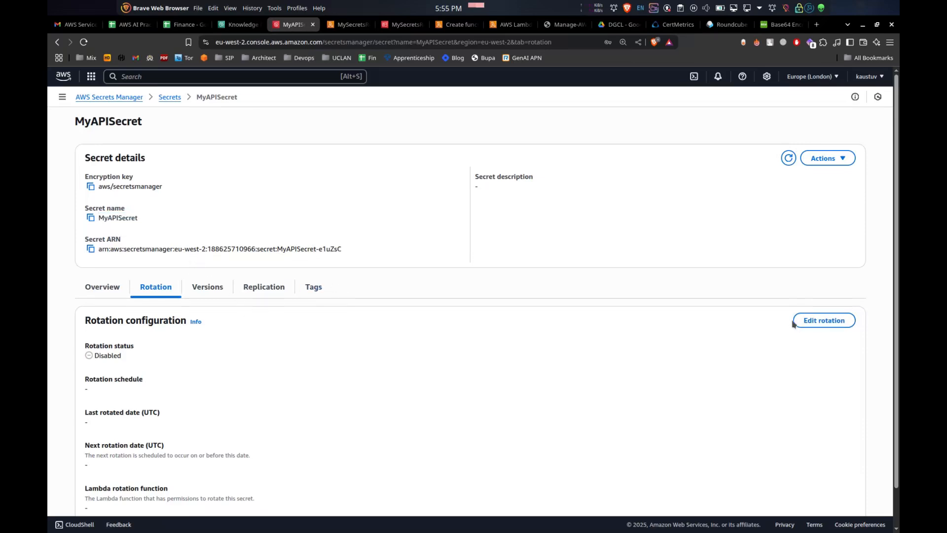
pyautogui.click(315, 169)
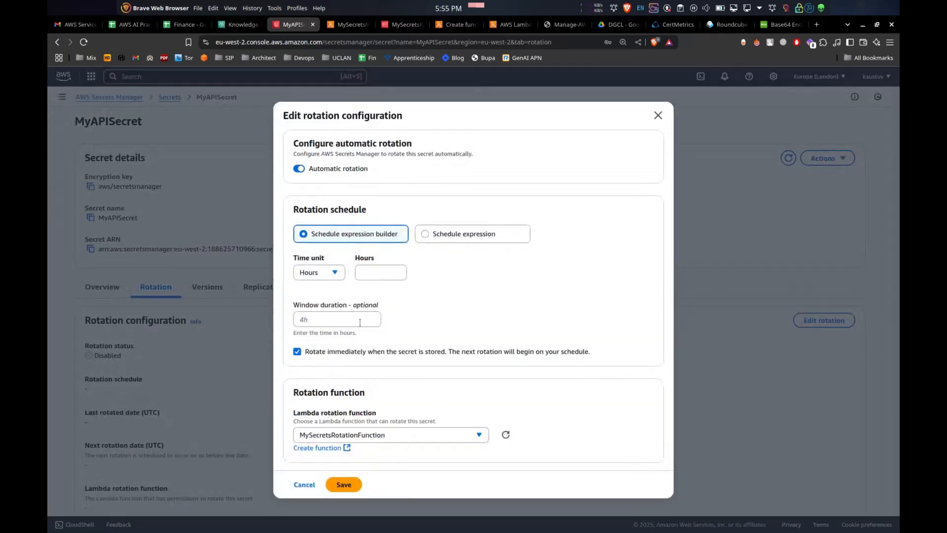
pyautogui.click(334, 273)
pyautogui.click(362, 273)
pyautogui.click(337, 277)
pyautogui.click(312, 333)
pyautogui.click(379, 243)
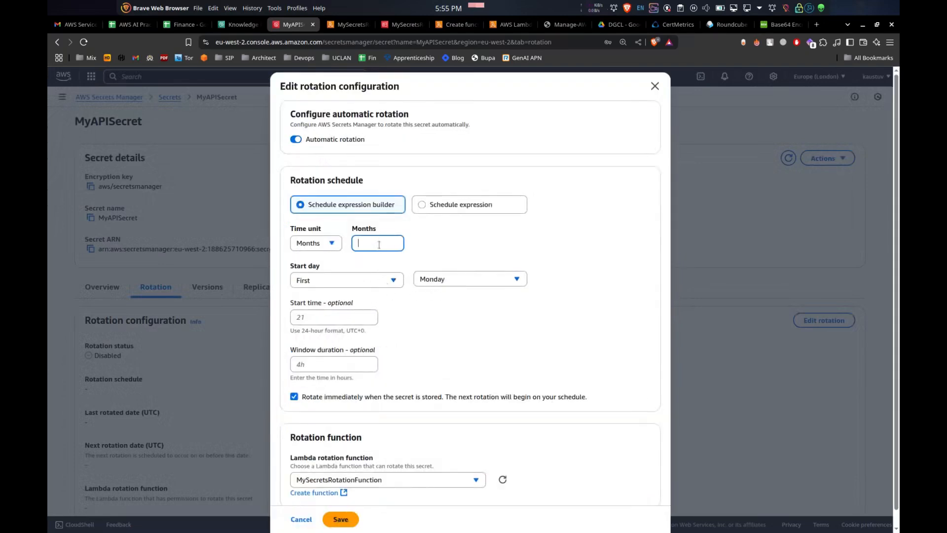
pyautogui.click(415, 268)
pyautogui.scroll(-1, 449, 414)
pyautogui.click(417, 465)
pyautogui.click(405, 447)
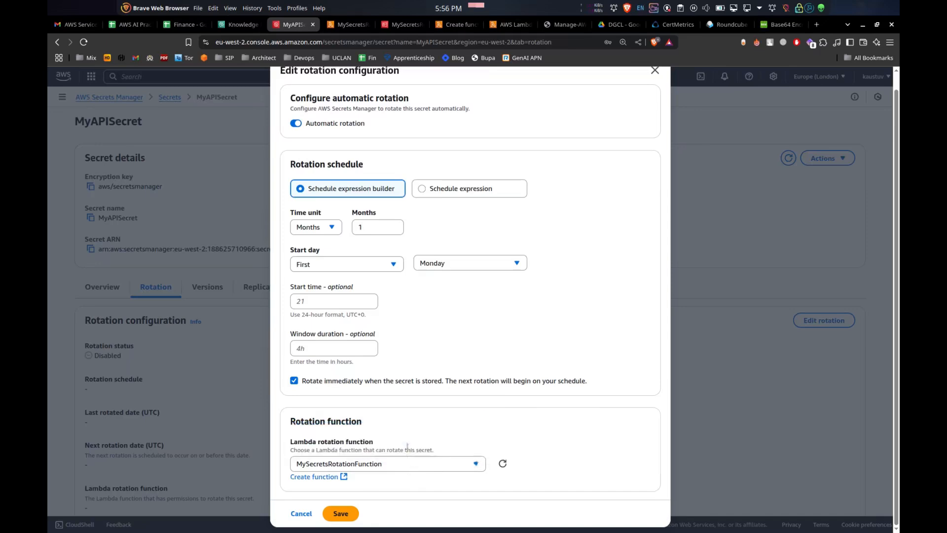
pyautogui.click(340, 514)
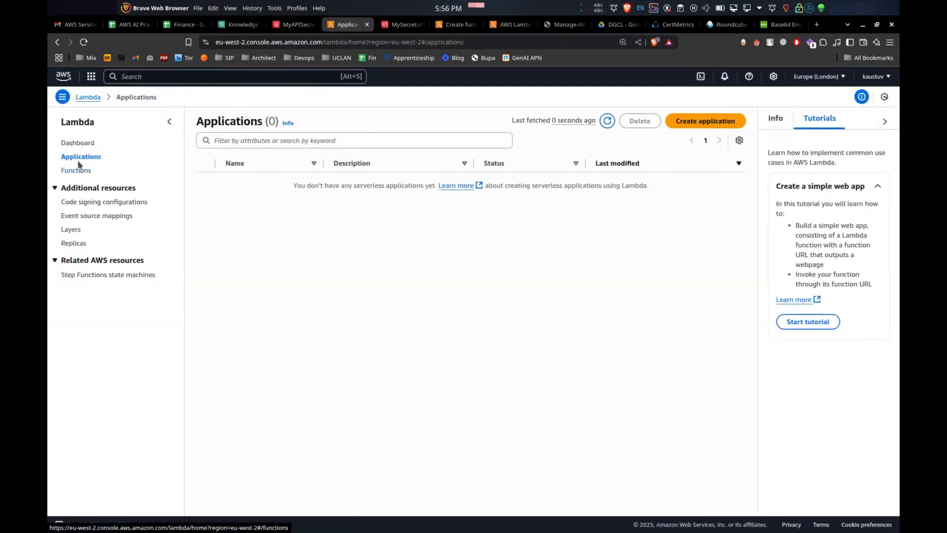
# Start adding a resource-based permission on the rotation function for the Secrets Manager service
pyautogui.click(77, 170)
pyautogui.click(251, 220)
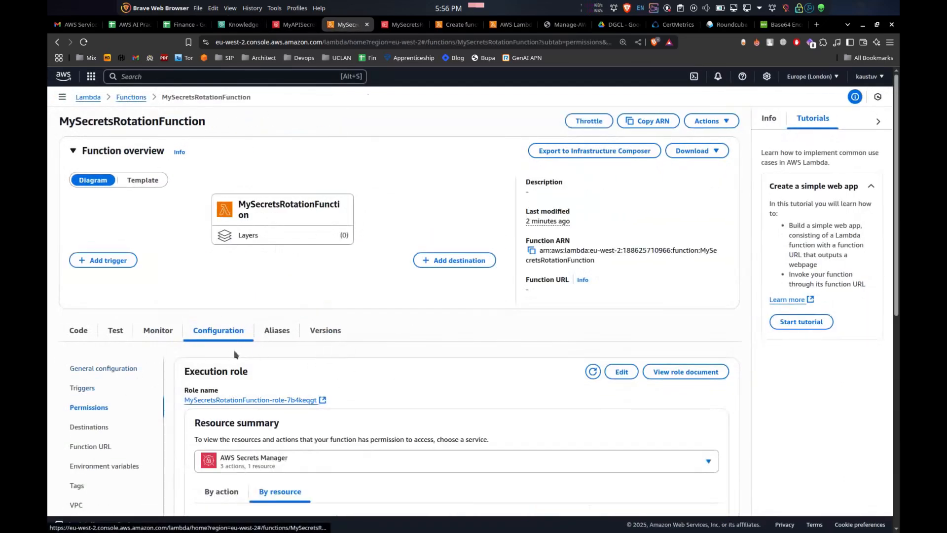
pyautogui.scroll(-7, 235, 354)
pyautogui.scroll(-3, 280, 330)
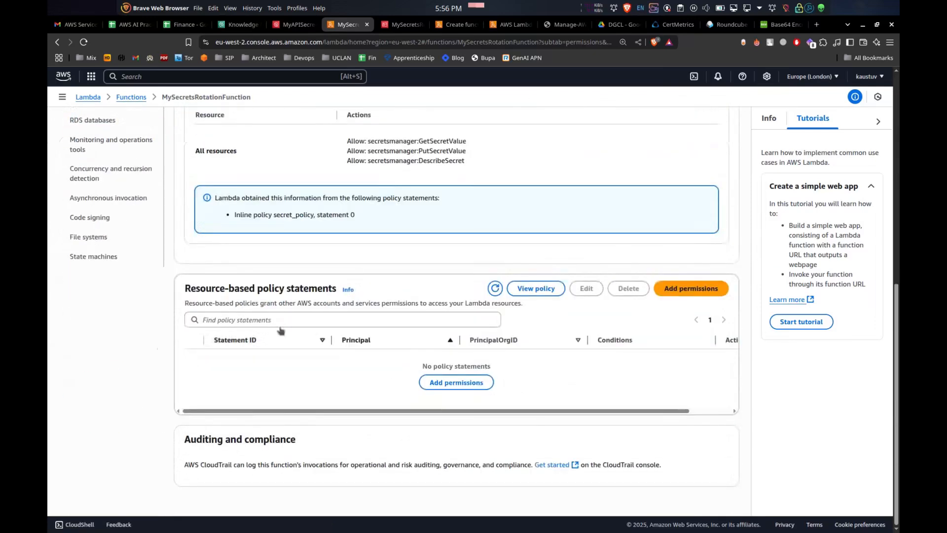
pyautogui.click(700, 291)
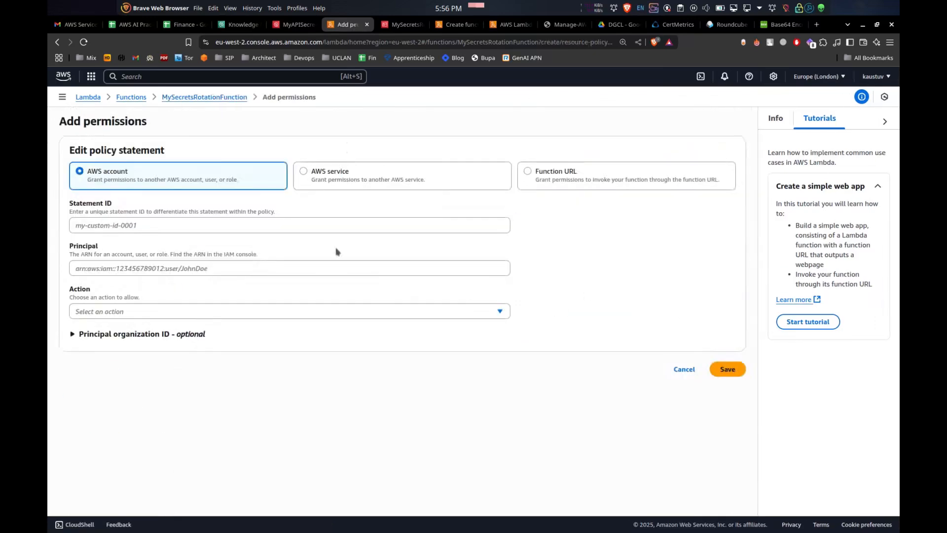
pyautogui.click(312, 177)
pyautogui.click(167, 225)
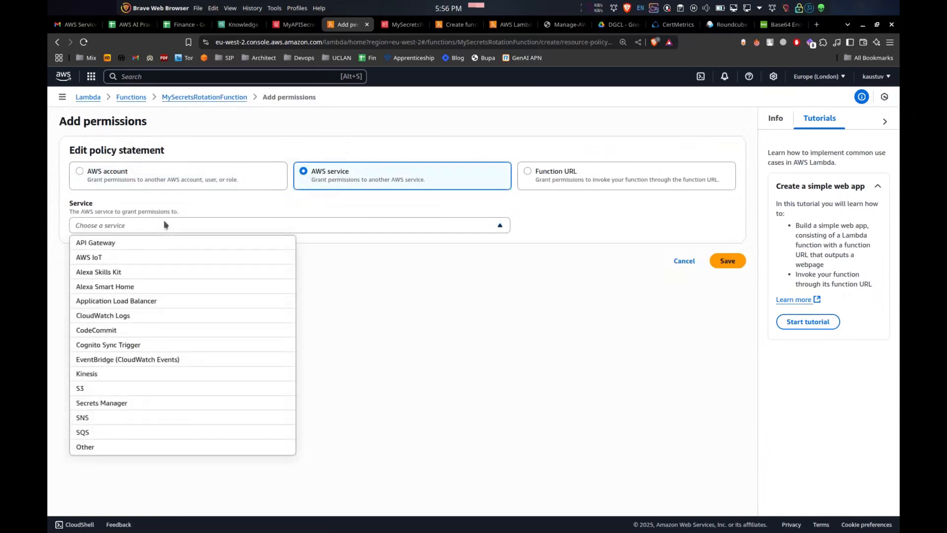
pyautogui.click(158, 407)
# Set the statement ID to MyAPISecret-1 using the secret name copied from the secret's page
pyautogui.click(111, 269)
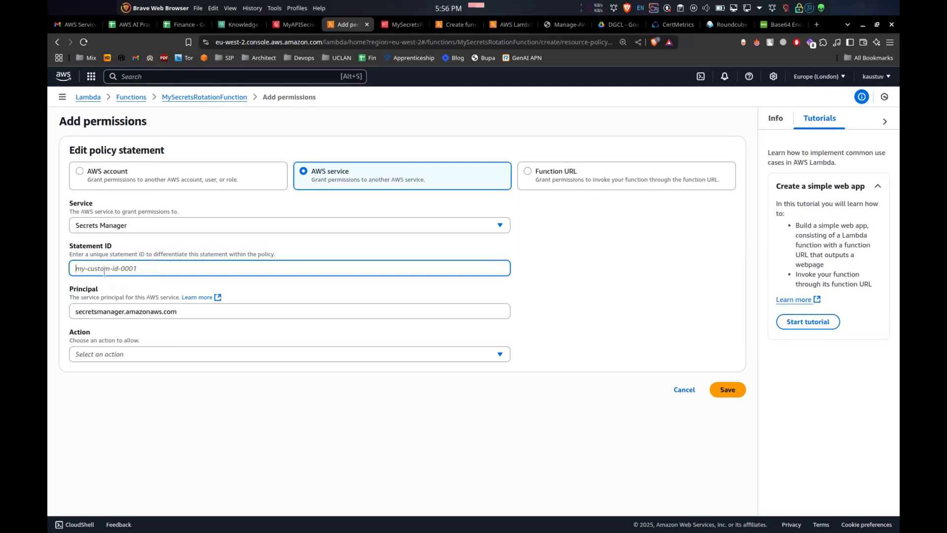
pyautogui.click(295, 24)
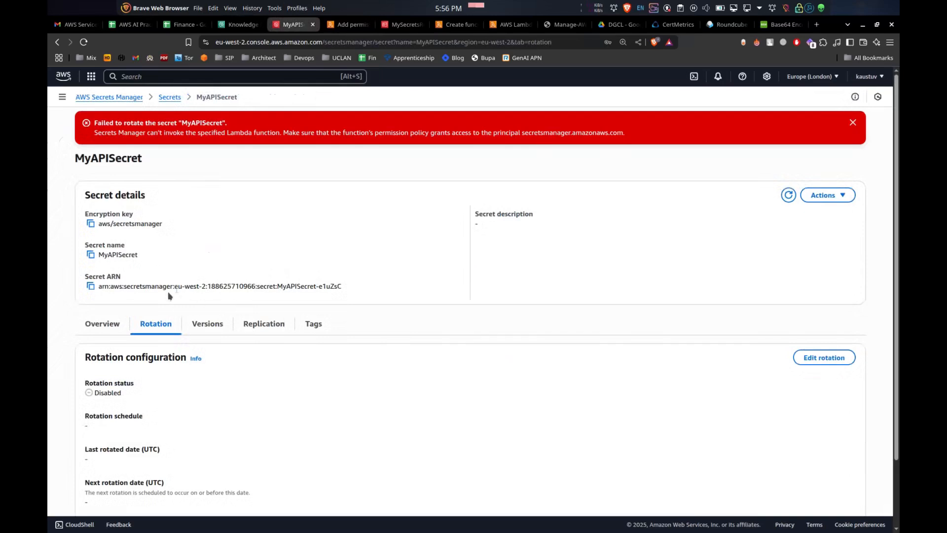
pyautogui.doubleClick(118, 255)
pyautogui.hotkey('ctrl', 'c')
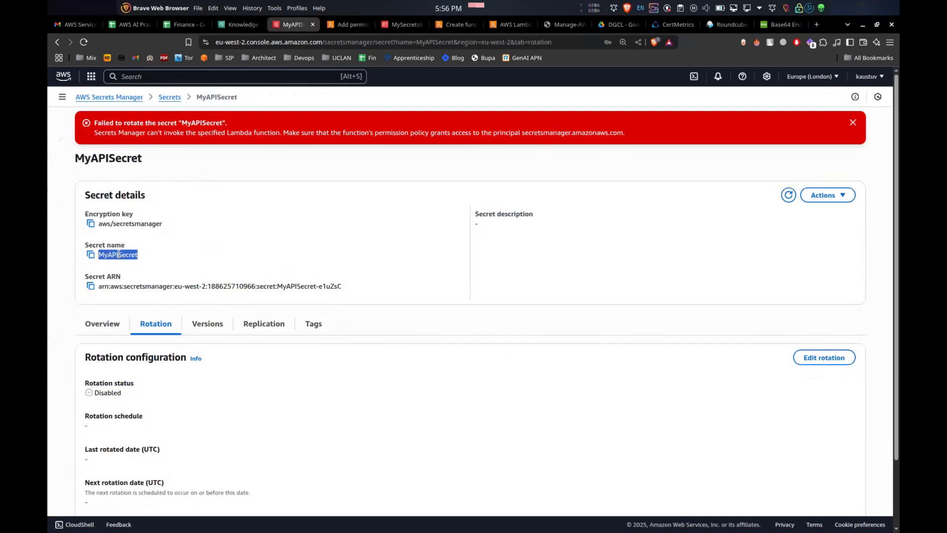
pyautogui.click(345, 24)
pyautogui.hotkey('ctrl', 'v')
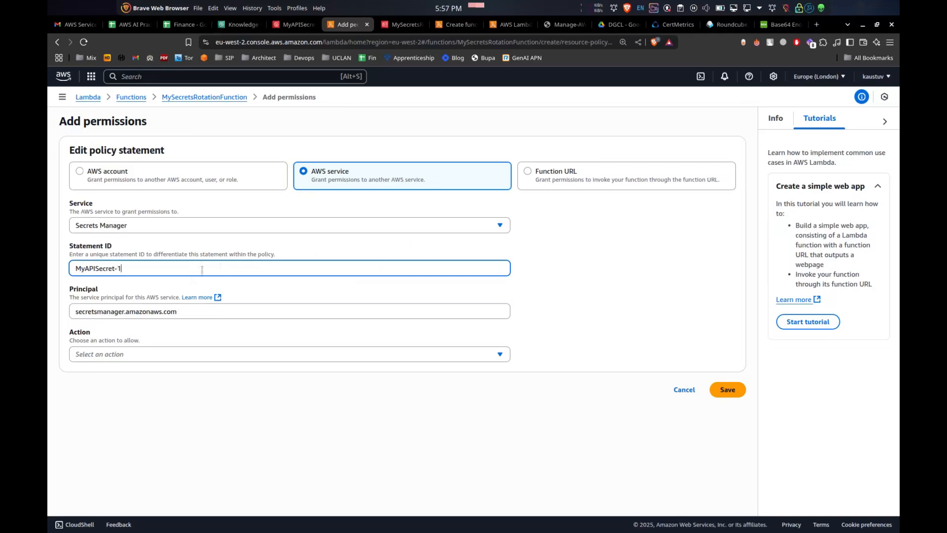
# Choose the lambda:InvokeFunction action and save the permission statement
pyautogui.click(124, 359)
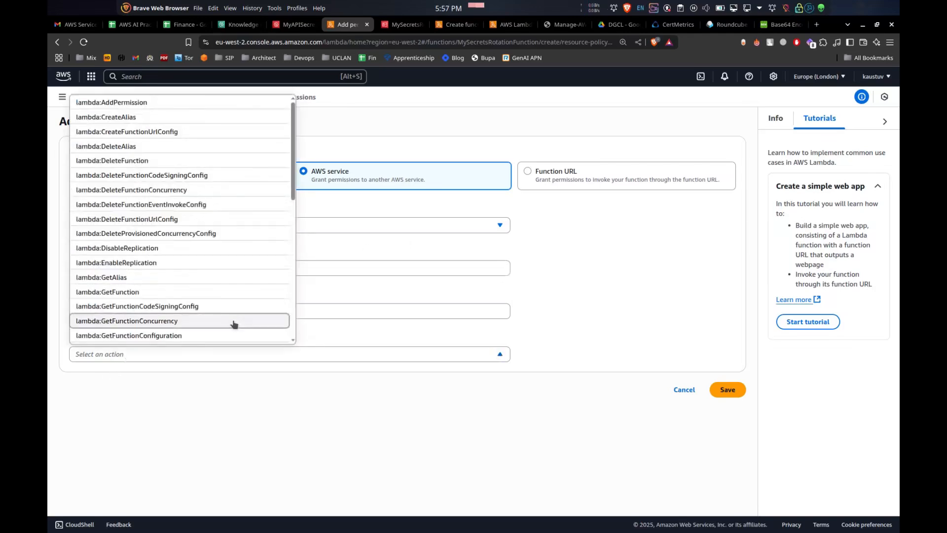
pyautogui.scroll(-4, 162, 264)
pyautogui.click(171, 240)
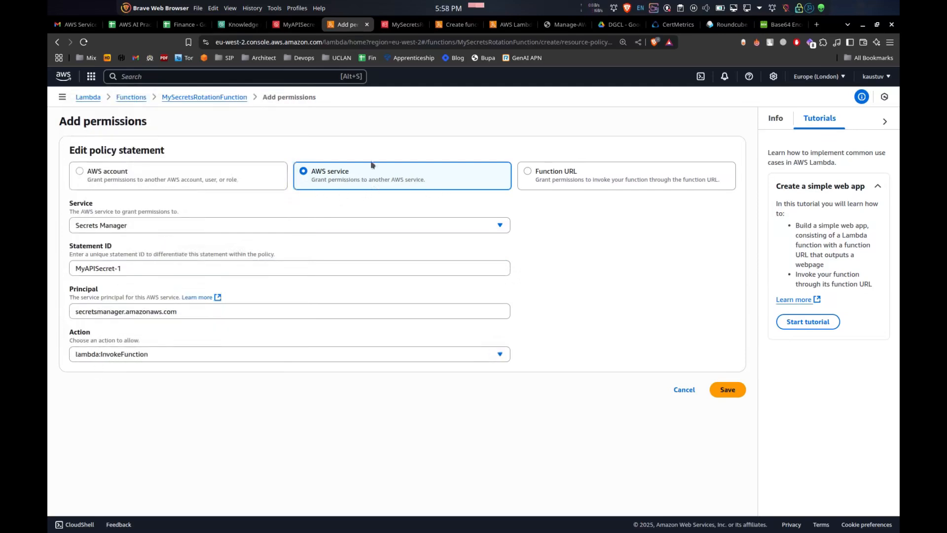
pyautogui.click(718, 387)
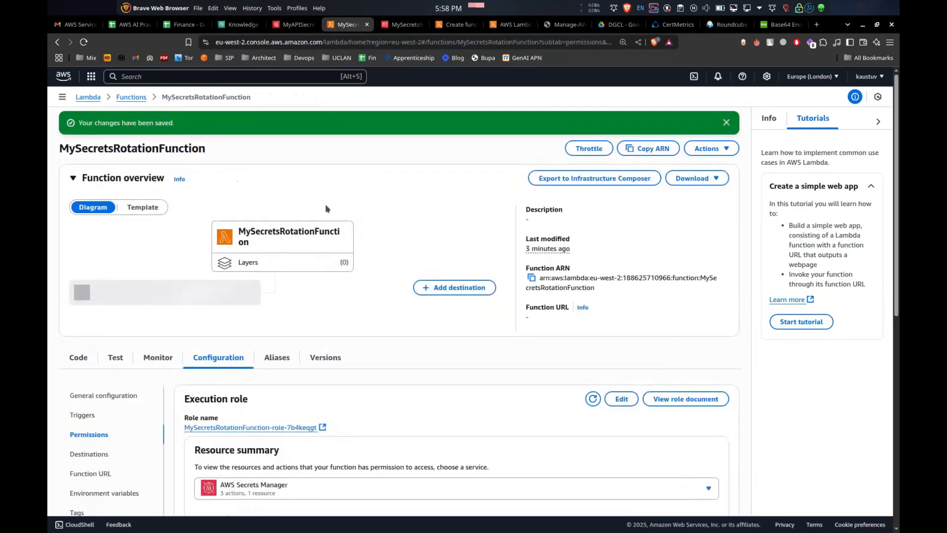
# Return to MyAPISecret's rotation settings and set the rotation schedule to every 1 month using the schedule expression builder
pyautogui.click(293, 24)
pyautogui.scroll(-2, 318, 351)
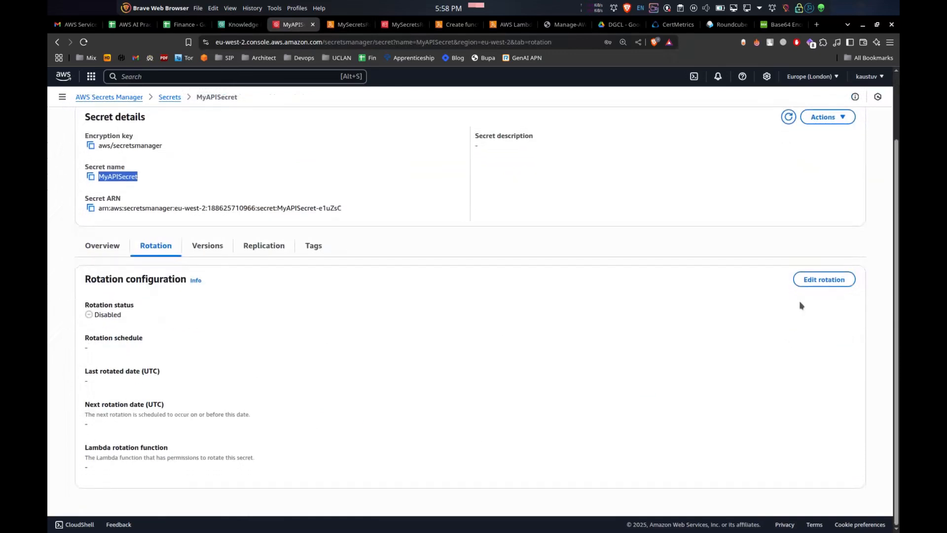
pyautogui.click(816, 279)
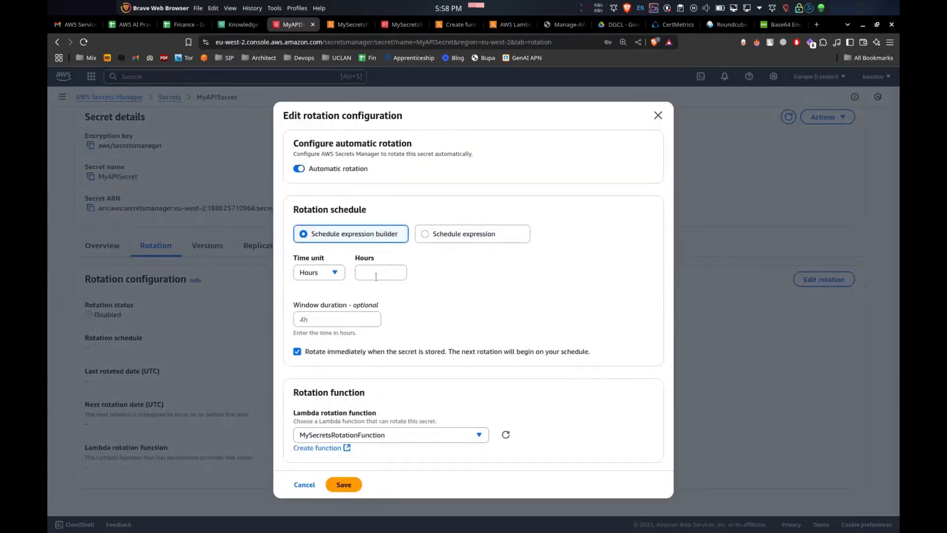
pyautogui.click(335, 273)
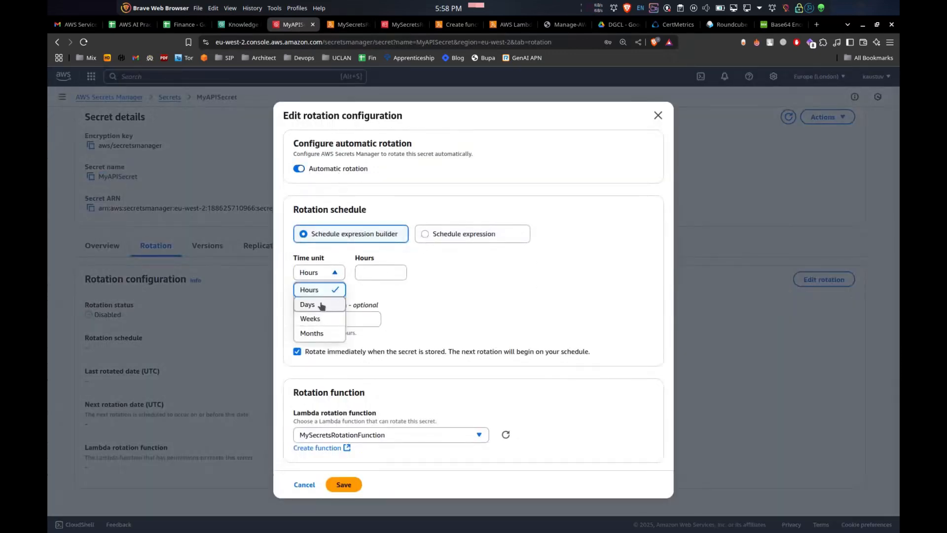
pyautogui.click(476, 265)
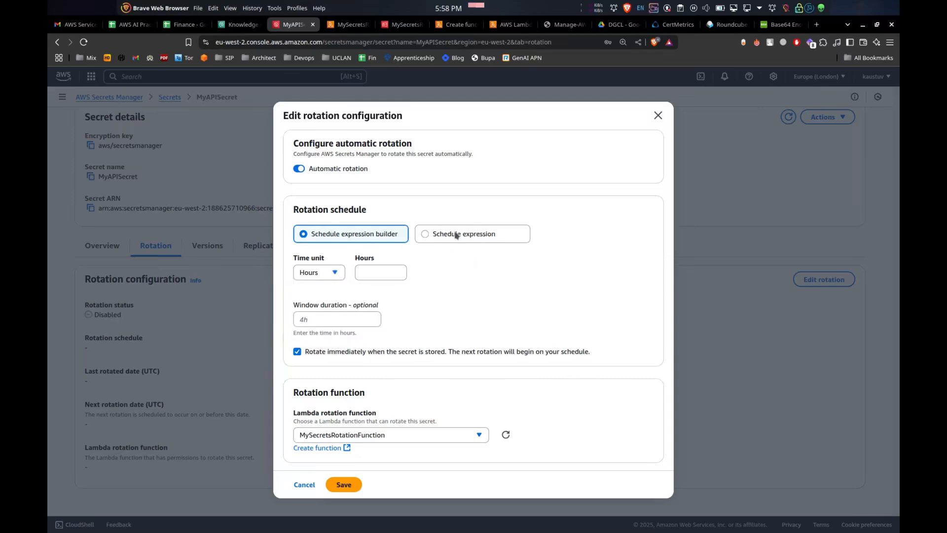
pyautogui.click(457, 235)
pyautogui.click(349, 232)
pyautogui.click(324, 272)
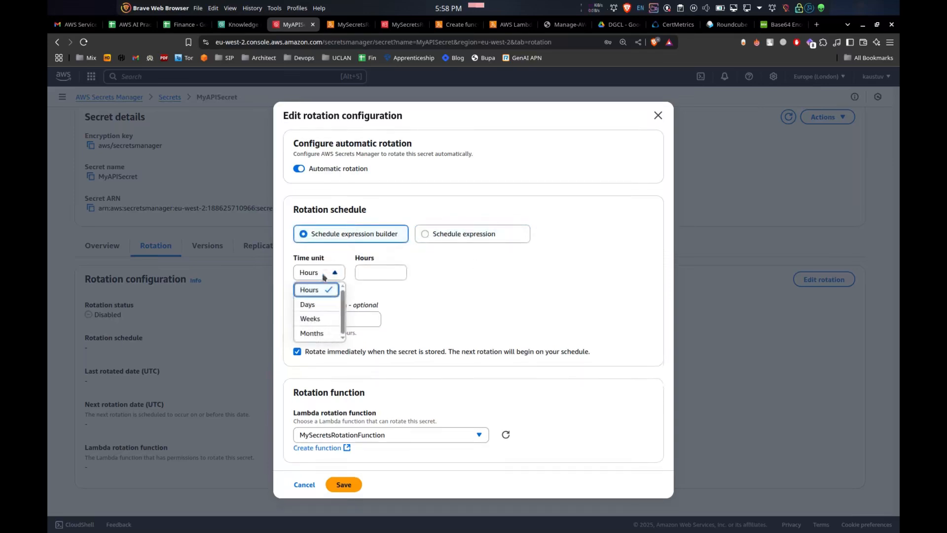
pyautogui.click(320, 326)
pyautogui.click(387, 239)
pyautogui.write('1')
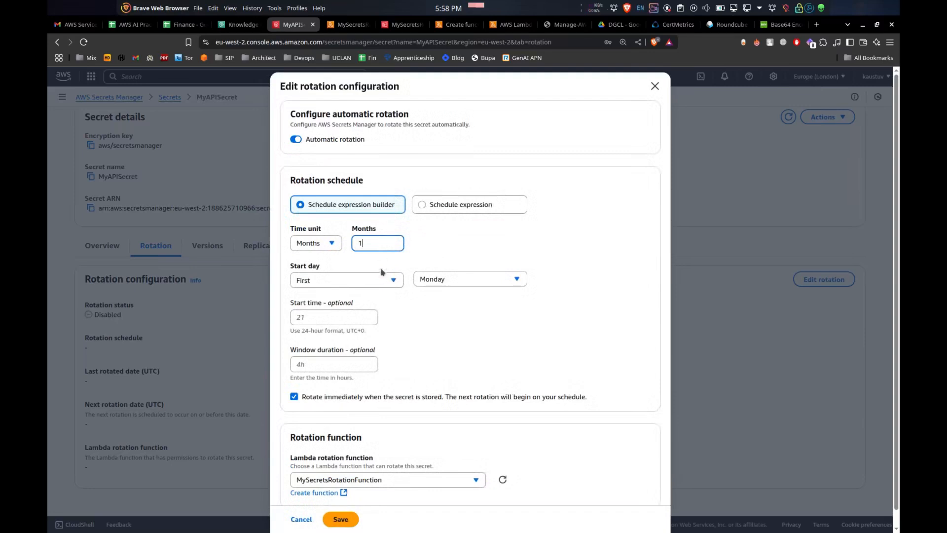
# Save the rotation configuration with MySecretsRotationFunction as the Lambda rotation function
pyautogui.click(352, 318)
pyautogui.moveTo(491, 340); pyautogui.dragTo(427, 357)
pyautogui.scroll(-1, 388, 375)
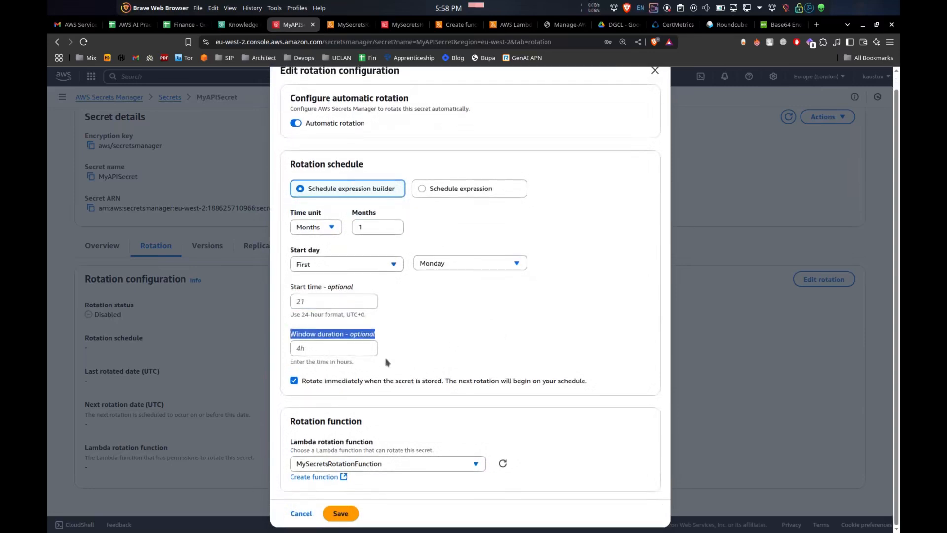
pyautogui.click(312, 465)
pyautogui.click(336, 467)
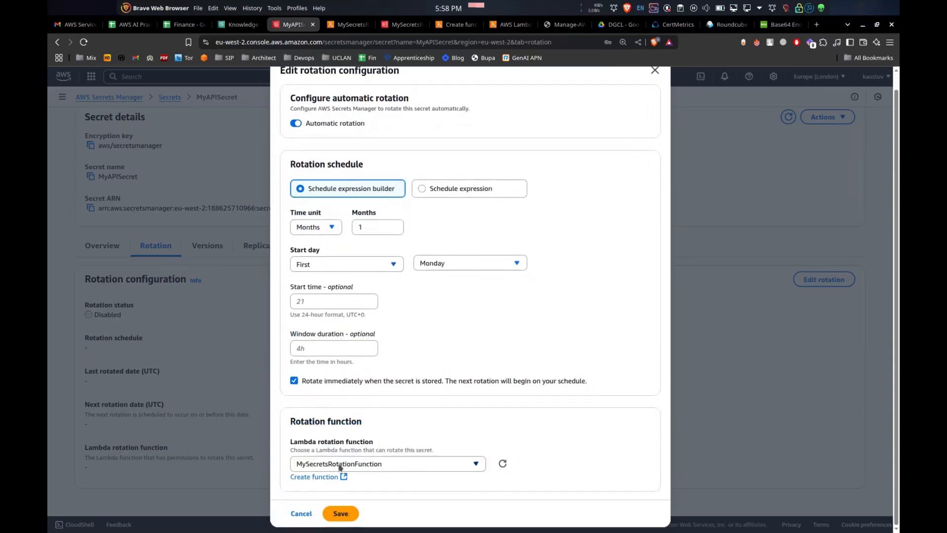
pyautogui.click(340, 513)
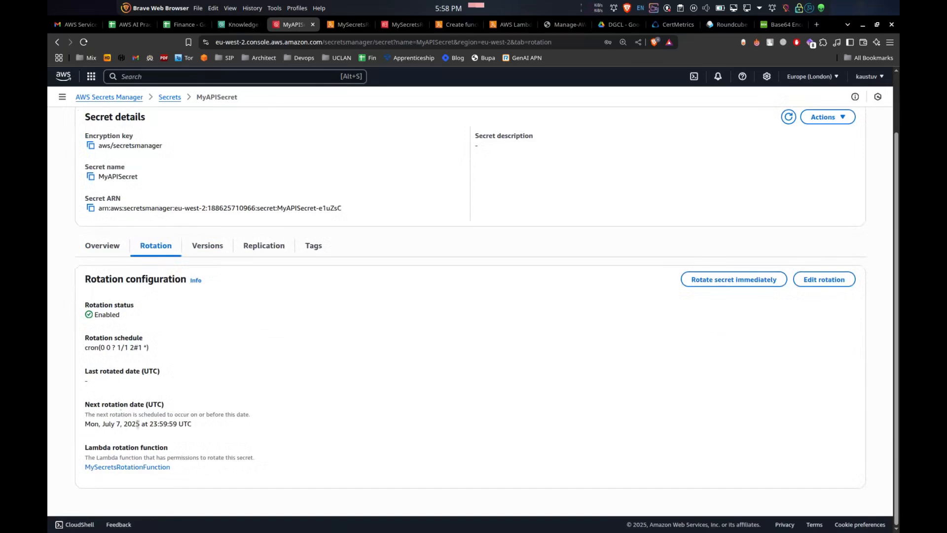
# Review the next rotation date, then reopen MyAPISecret from the secrets list and inspect its overview
pyautogui.moveTo(87, 423); pyautogui.dragTo(150, 426)
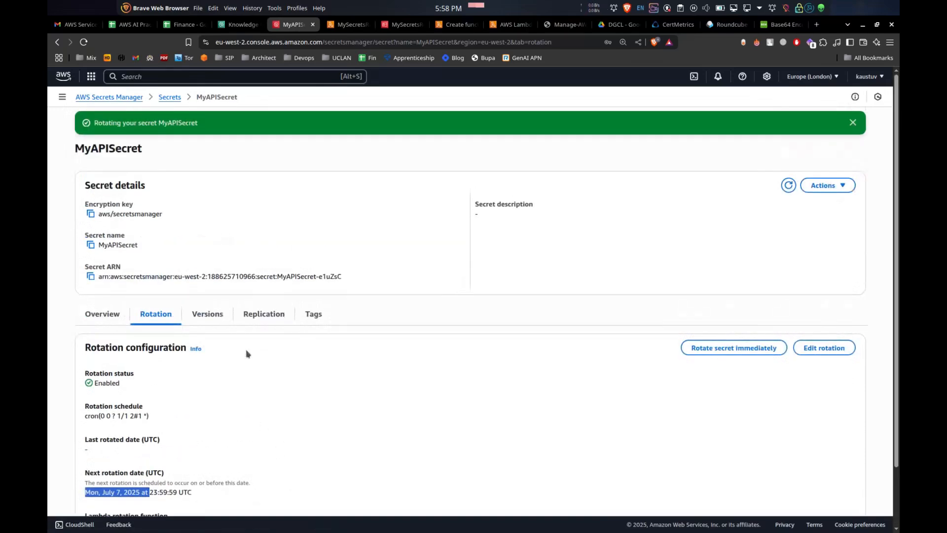
pyautogui.click(171, 99)
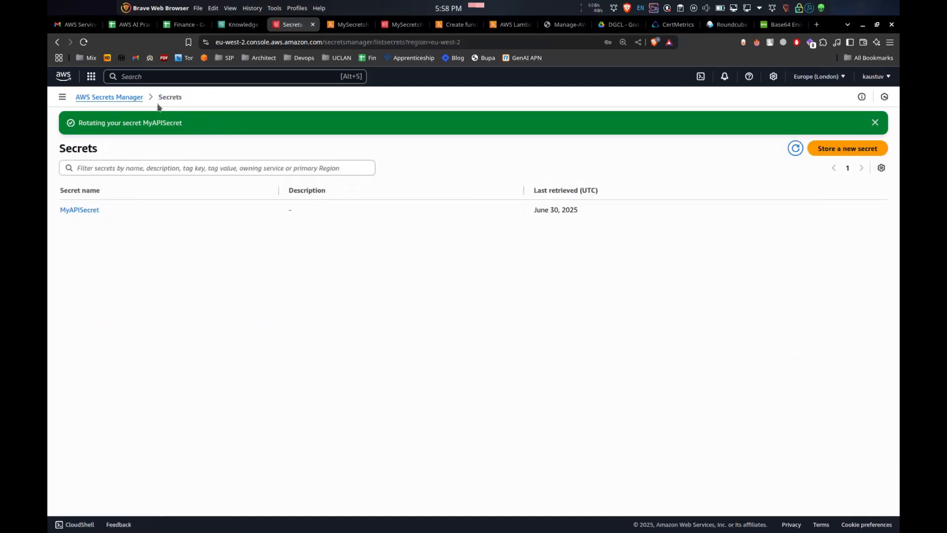
pyautogui.click(79, 210)
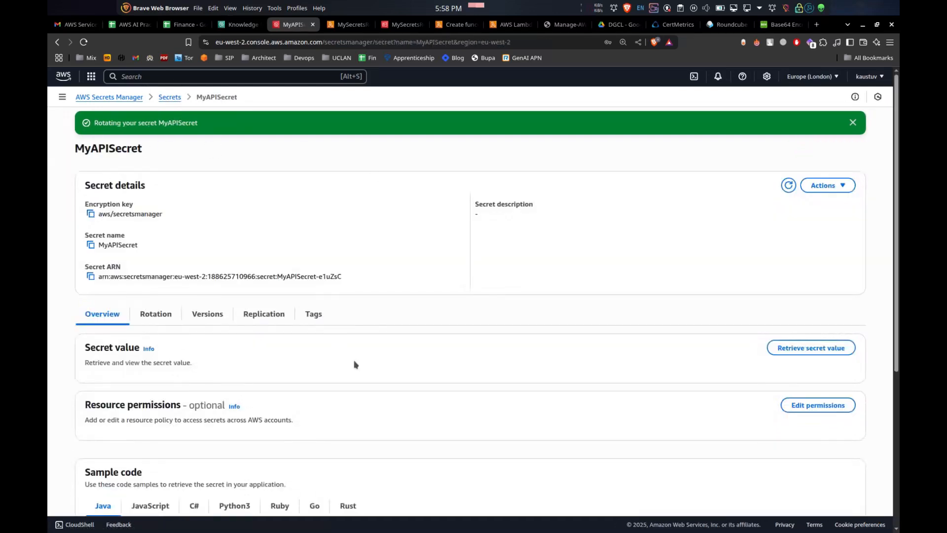
pyautogui.scroll(-7, 371, 342)
pyautogui.scroll(7, 377, 336)
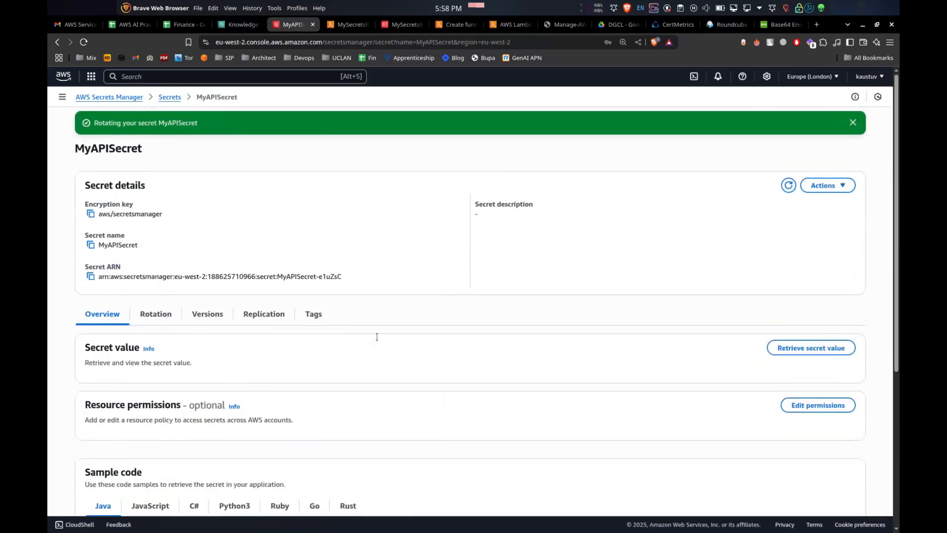